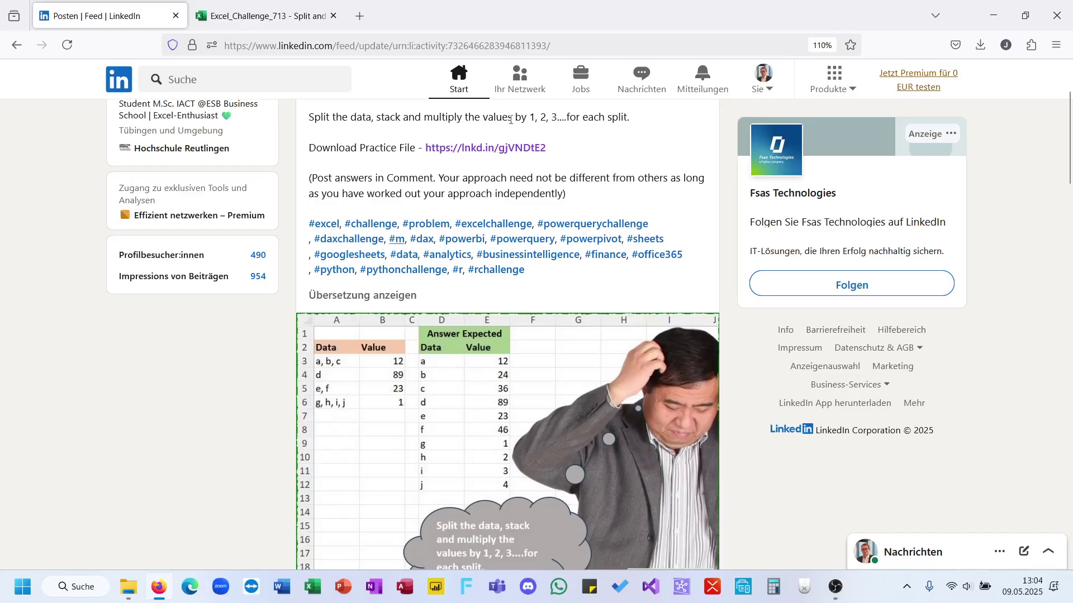
Open the downloaded workbook "Excel_Challenge_713 - Split and Extract.xlsx" in Excel
click(980, 45)
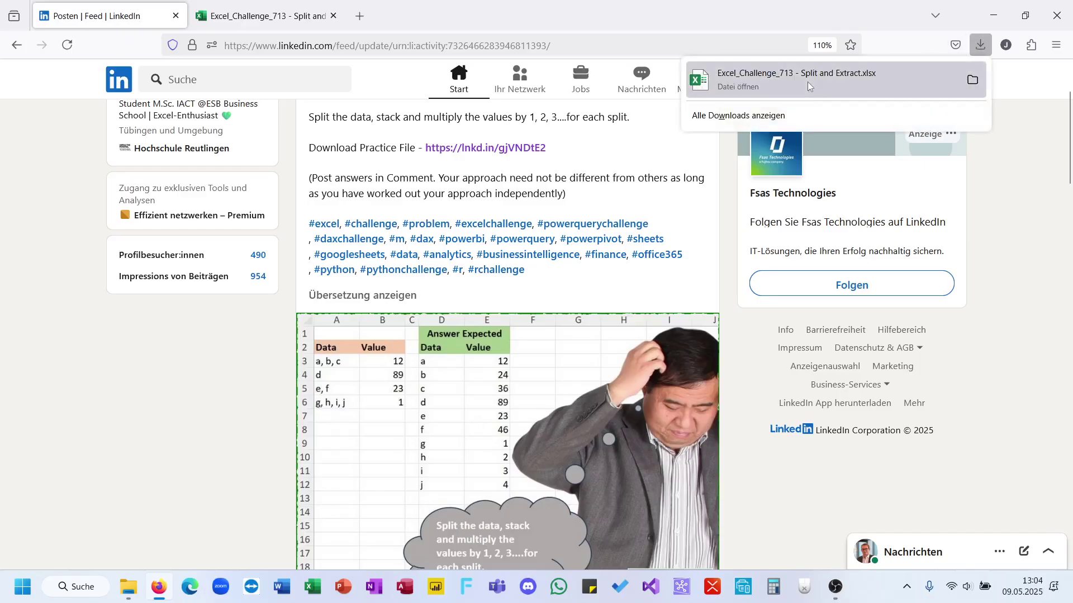
click(812, 87)
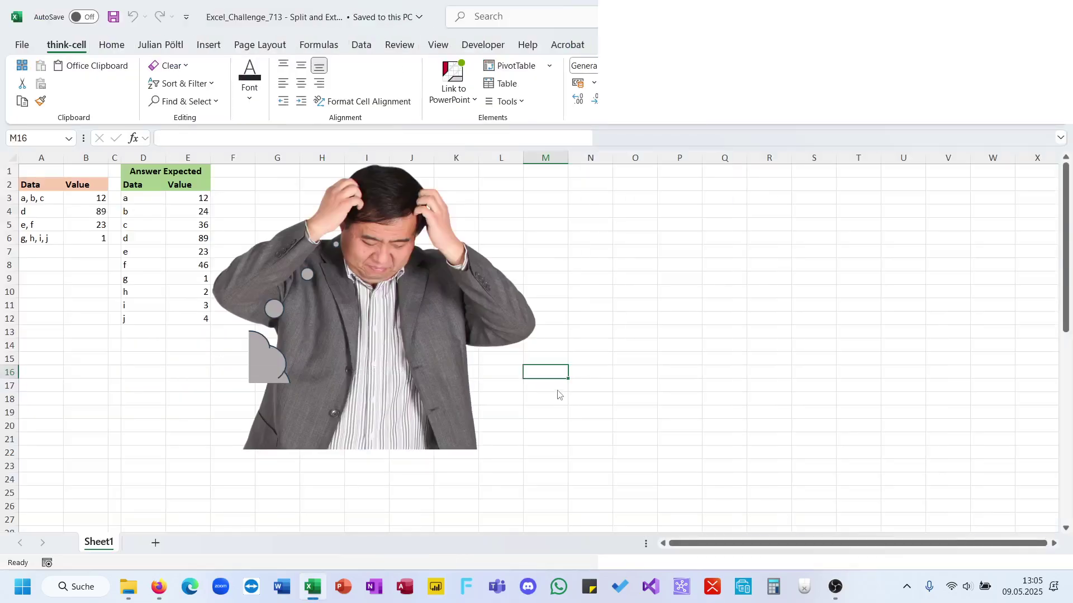
Delete the man's picture and the Excel BI logo, and move the thought bubble away from the data to around columns O to S
click(536, 385)
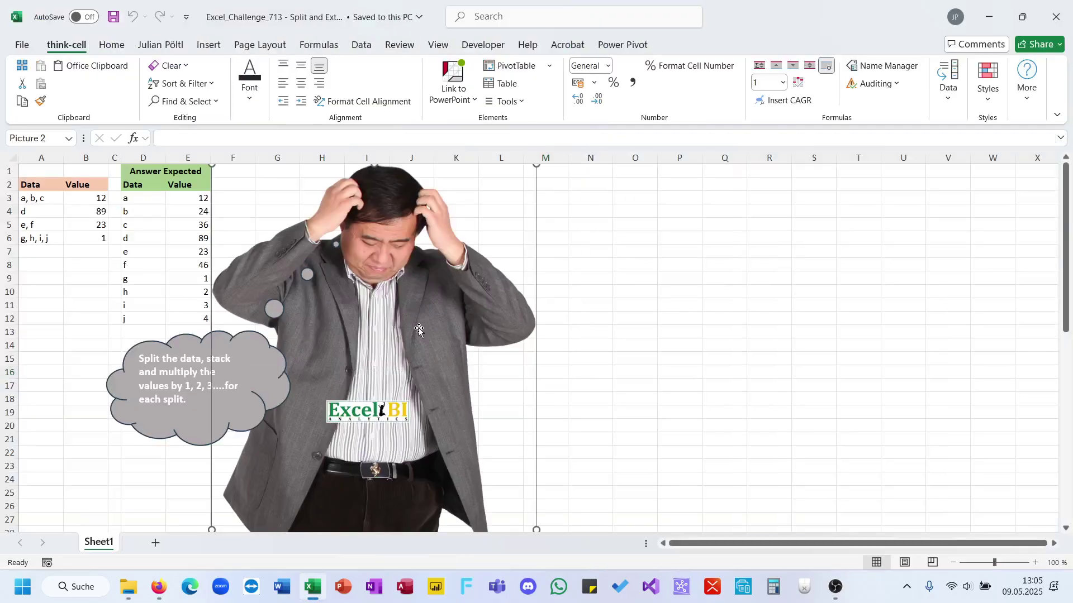
key(Delete)
click(395, 409)
key(Delete)
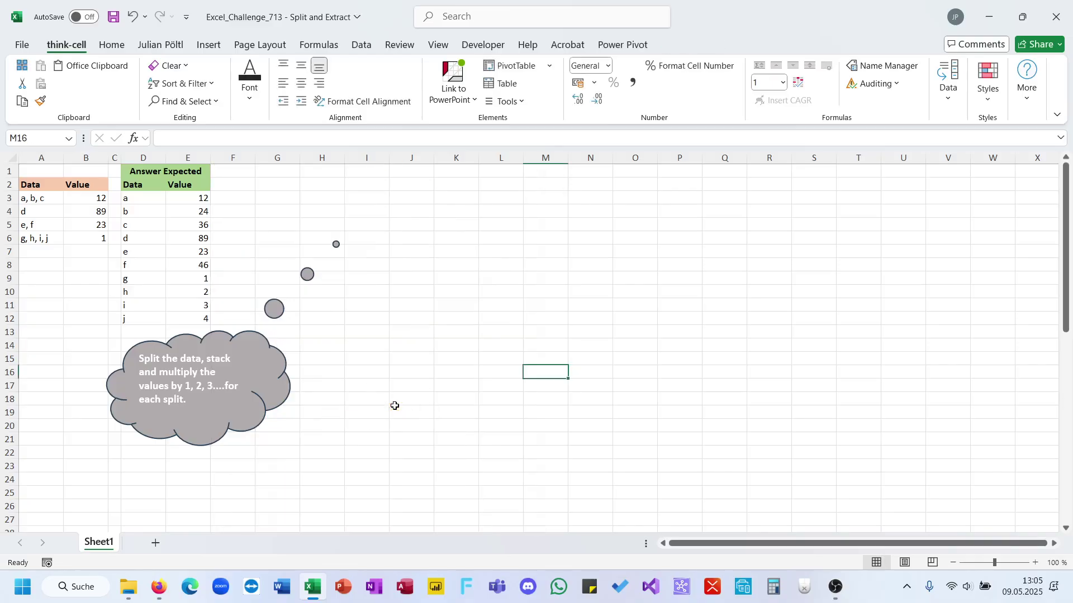
drag(278, 391, 809, 393)
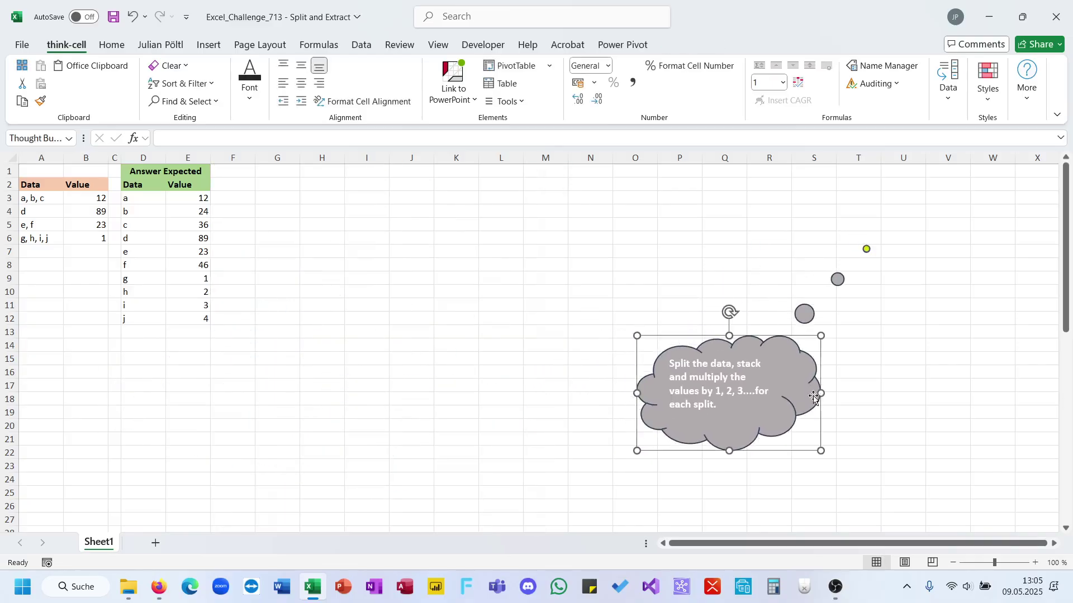
Examine the source Data and Value columns in A3:B6 and compare them with the split items of the expected answer
click(283, 201)
drag(282, 202, 282, 239)
drag(44, 199, 68, 236)
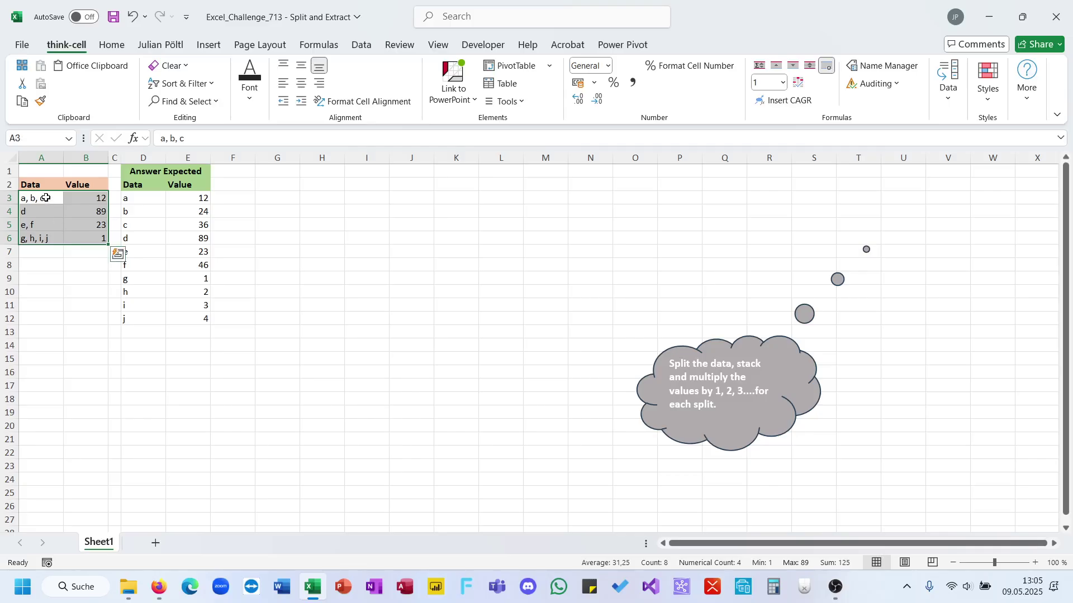
drag(49, 200, 51, 237)
ctrl+drag(85, 199, 86, 239)
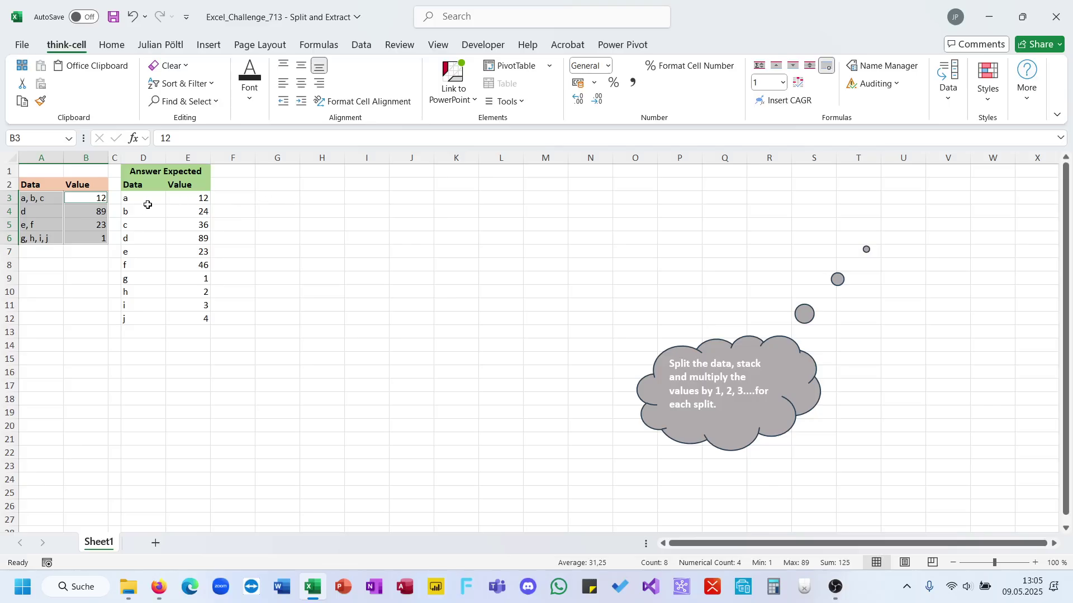
drag(148, 204, 147, 239)
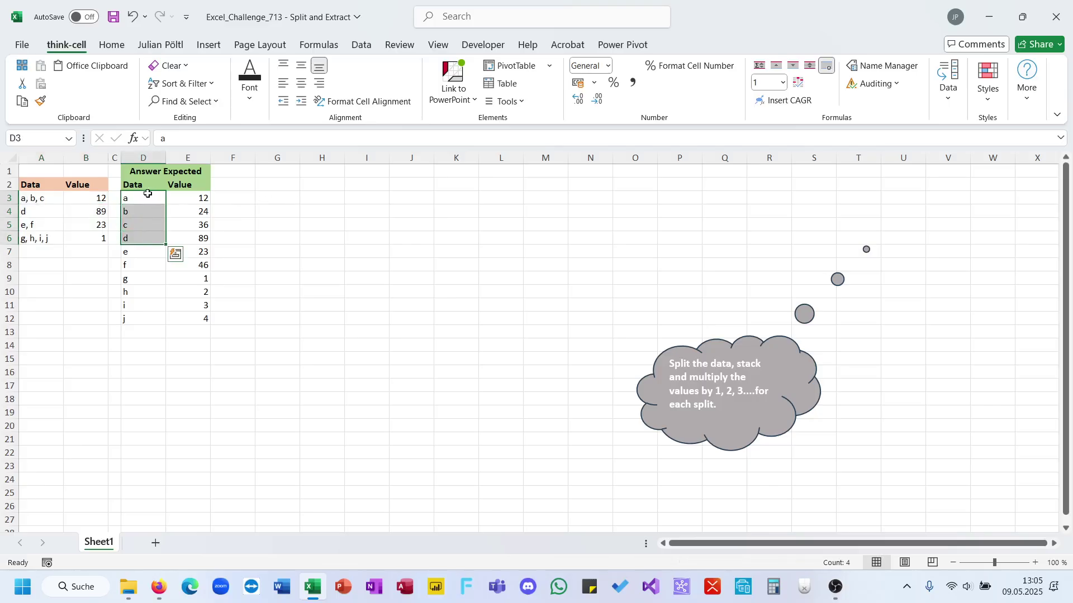
drag(142, 195, 142, 249)
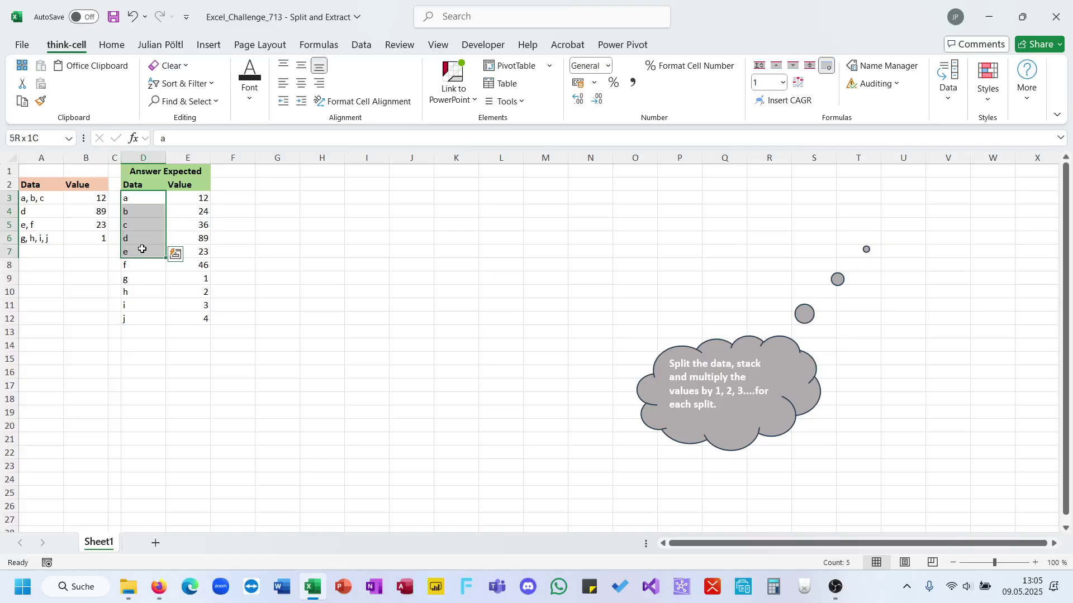
click(155, 199)
drag(156, 198, 149, 241)
drag(48, 199, 75, 198)
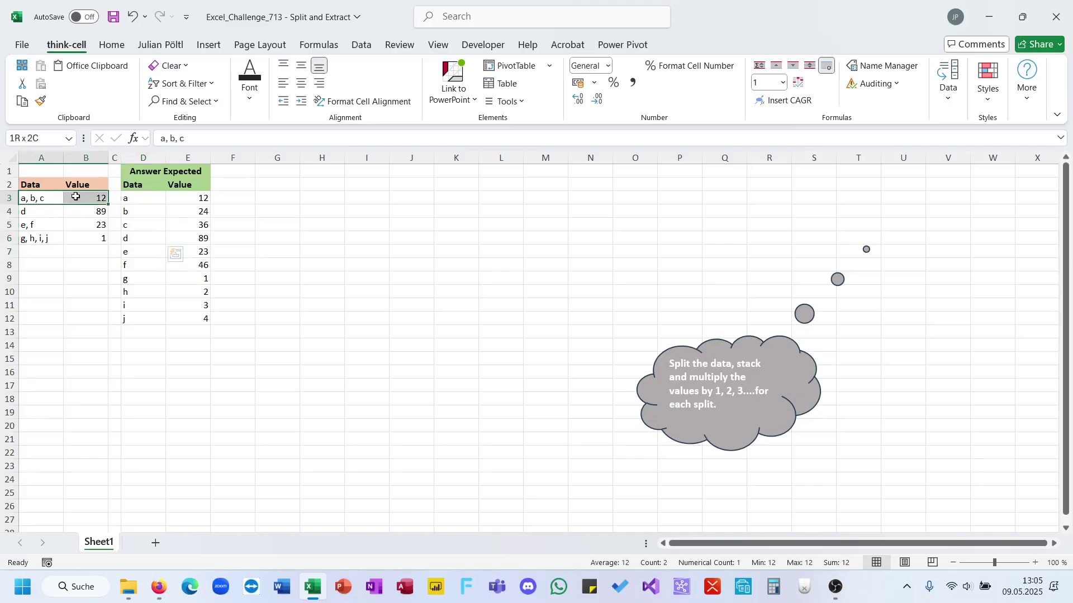
click(76, 198)
Select cell G2 as the location for the result formula
click(287, 200)
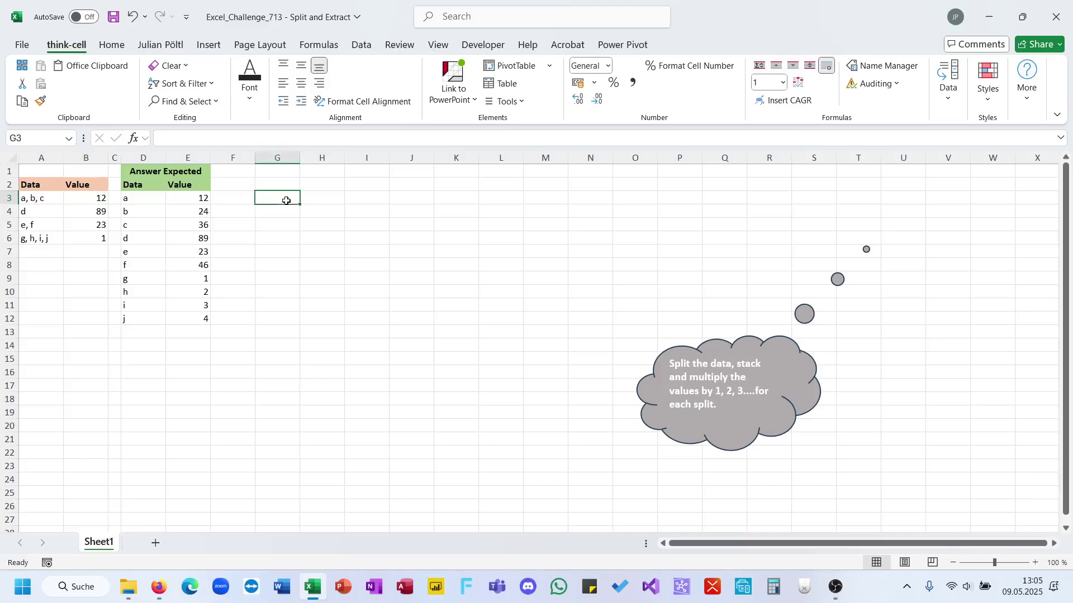
key(Up)
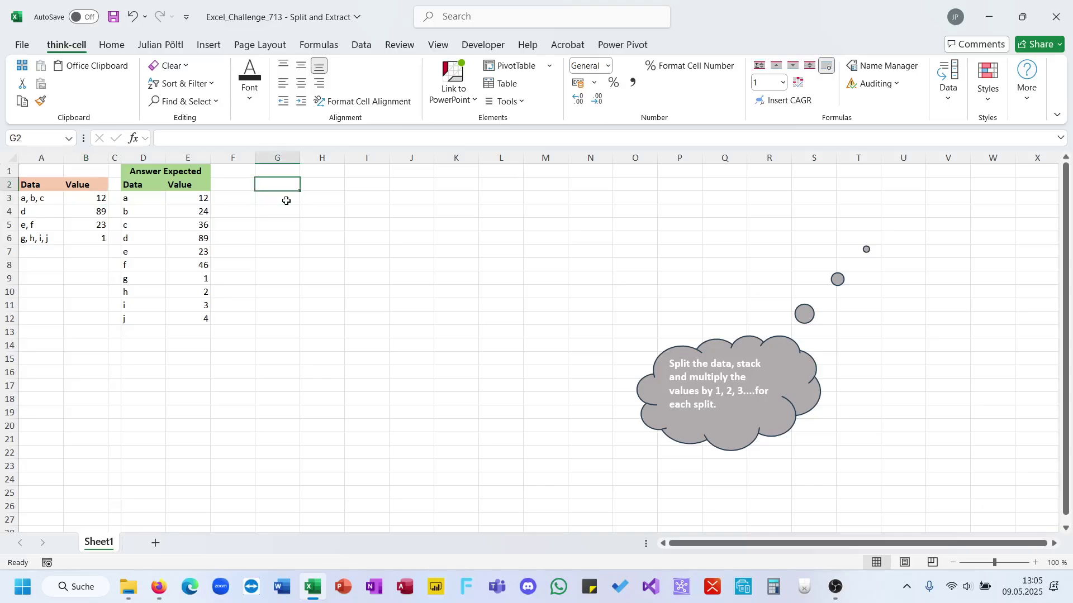
text(=red)
key(Tab)
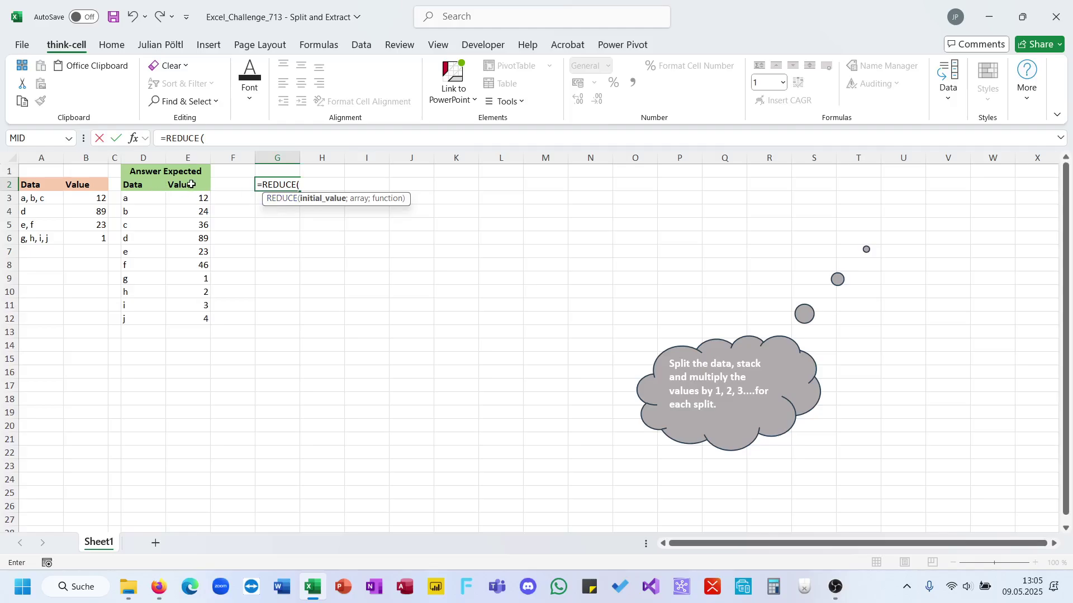
text(hs)
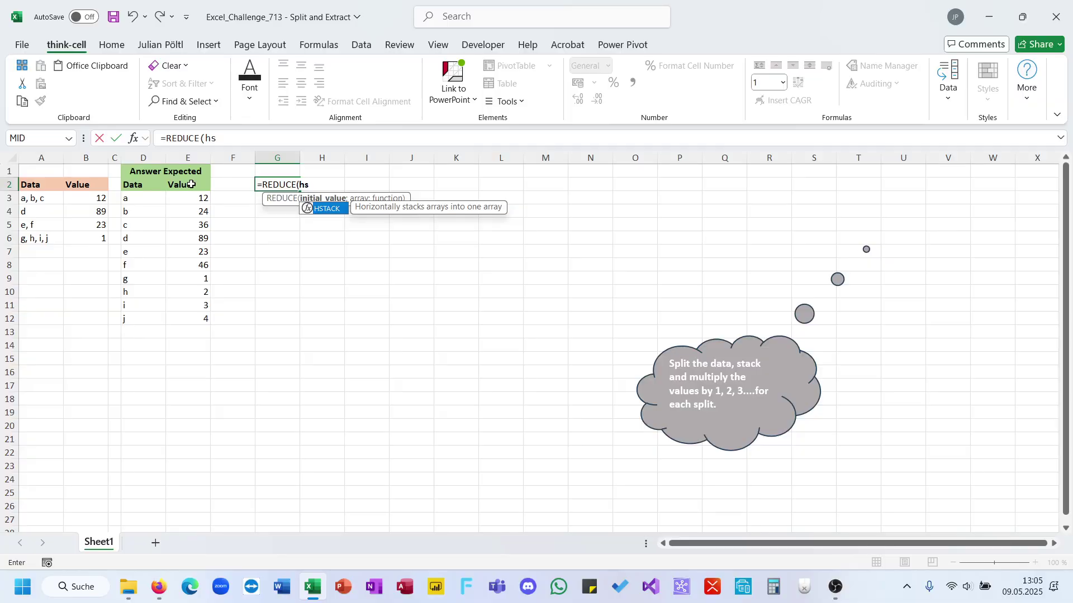
key(Tab)
text("Dara)
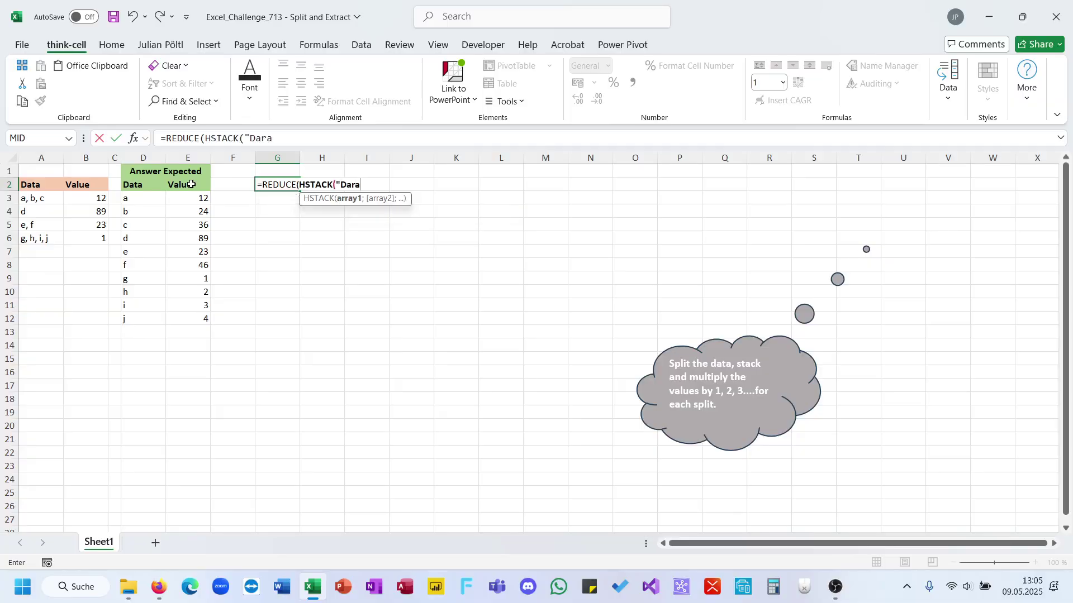
key(BackSpace)
key(BackSpace)
key(Escape)
Start a LET formula in G2 that defines the name A as the range A2:B6
text(=)
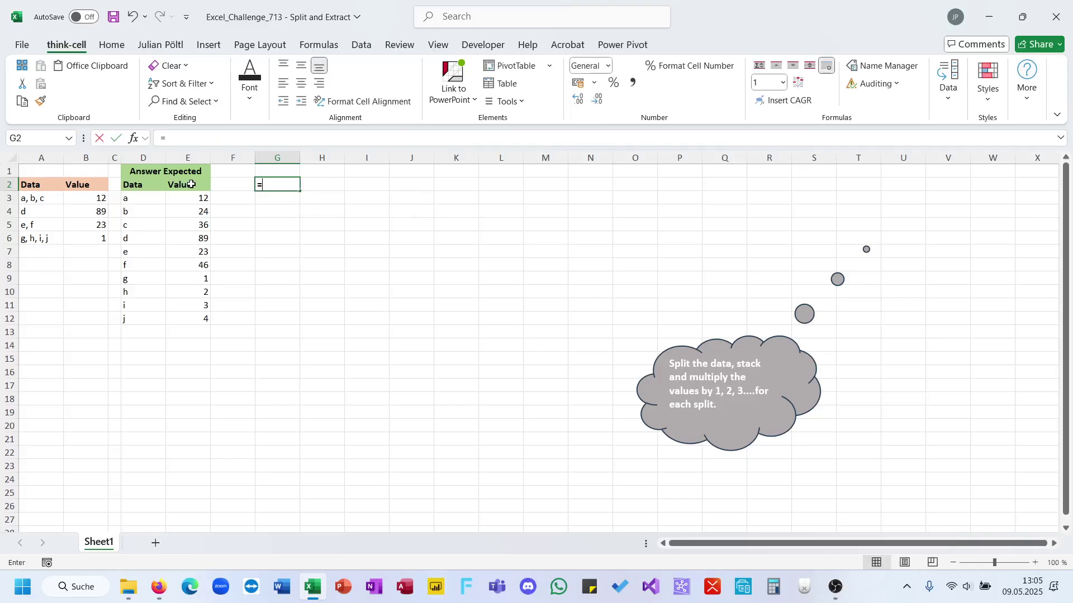
text(Let(A)
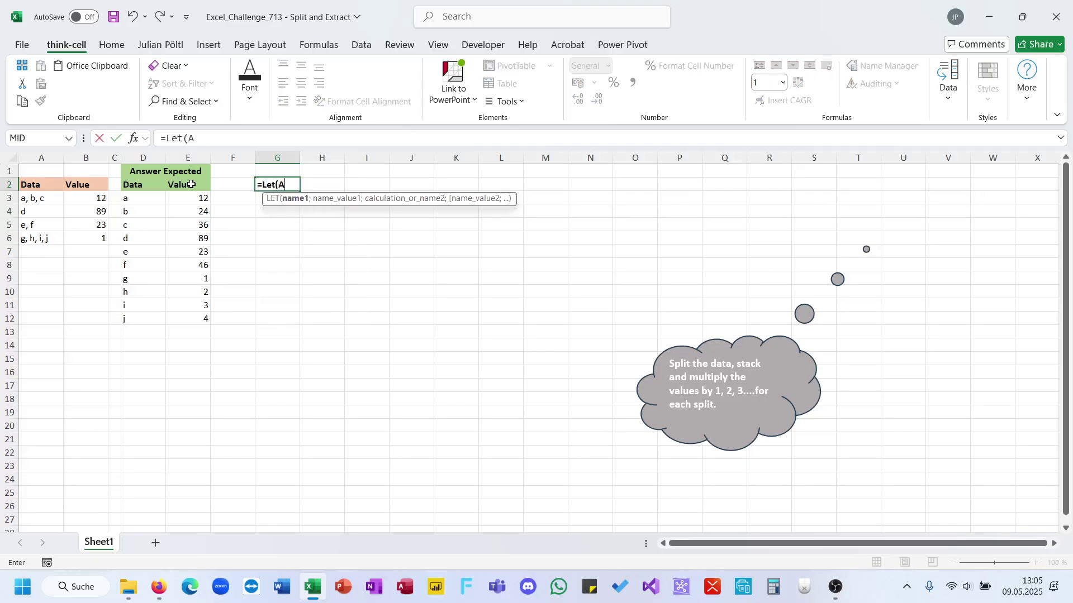
text(L:)
key(BackSpace)
text(;)
click(37, 184)
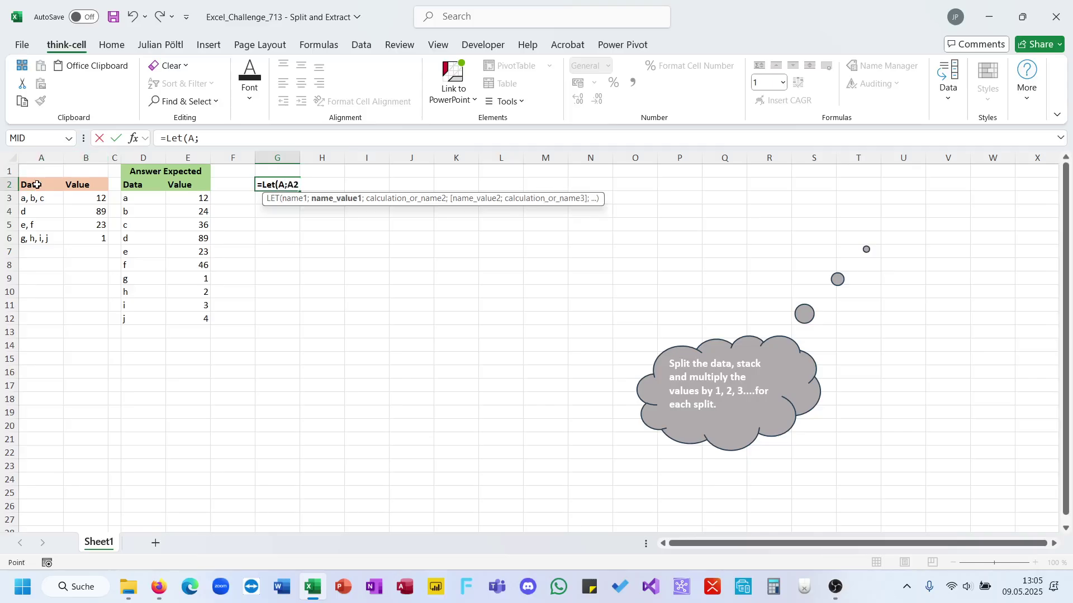
drag(37, 184, 80, 239)
text(;)
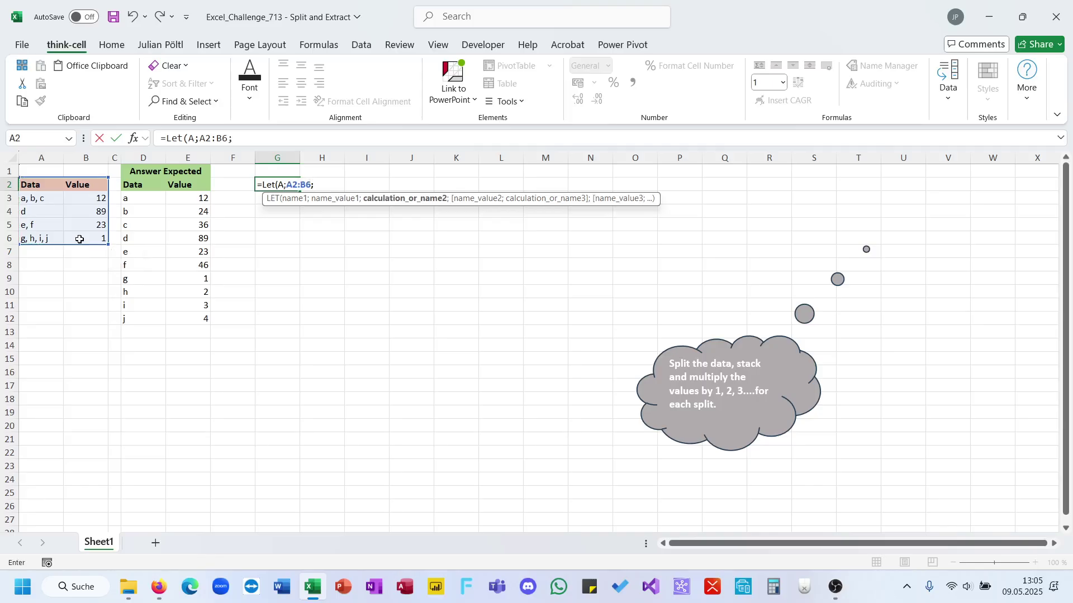
Begin the LET formula's calculation with the REDUCE function
text(dr)
key(BackSpace)
key(BackSpace)
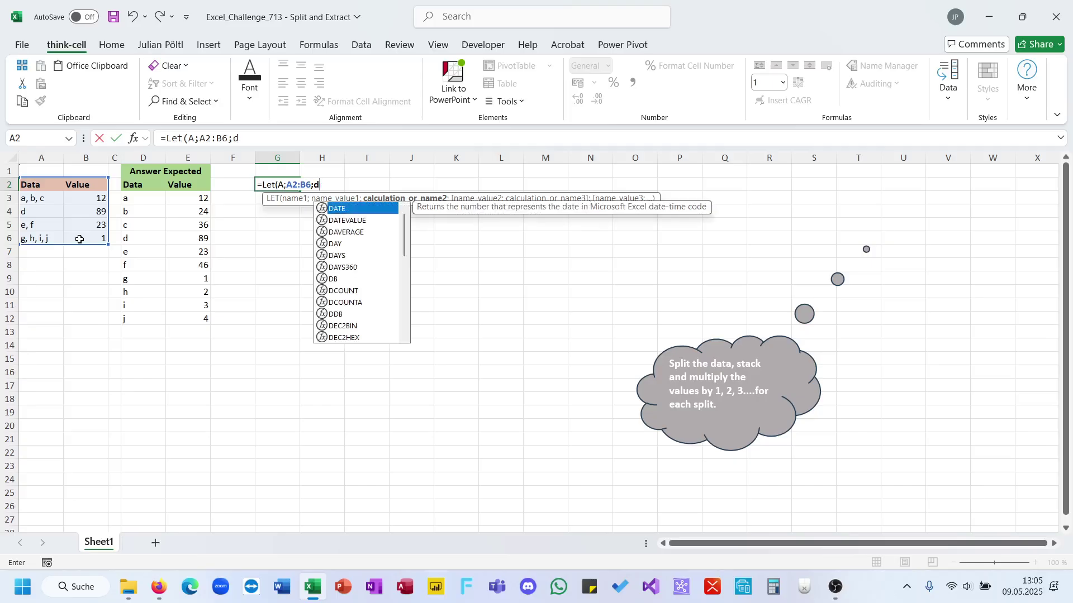
text(redu)
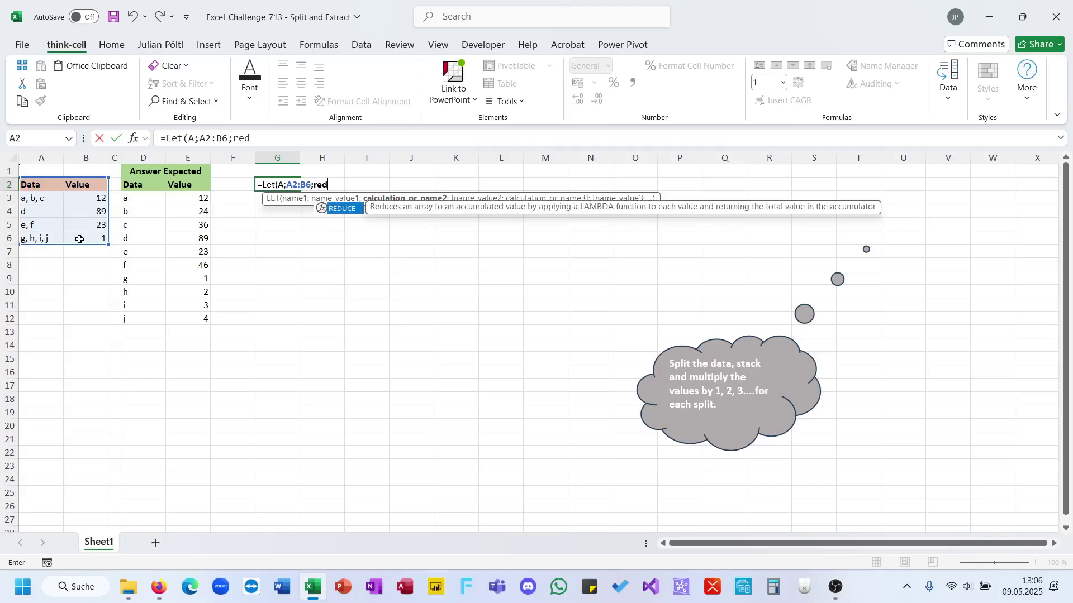
key(Tab)
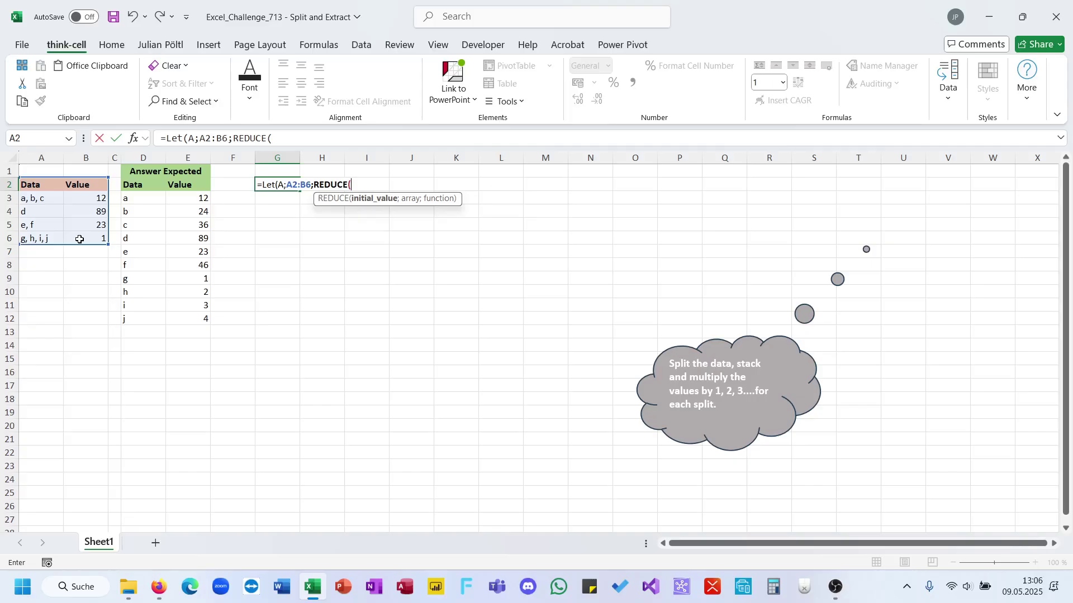
key(BackSpace)
key(BackSpace)
key(BackSpace)
key(BackSpace)
key(BackSpace)
key(BackSpace)
key(BackSpace)
key(BackSpace)
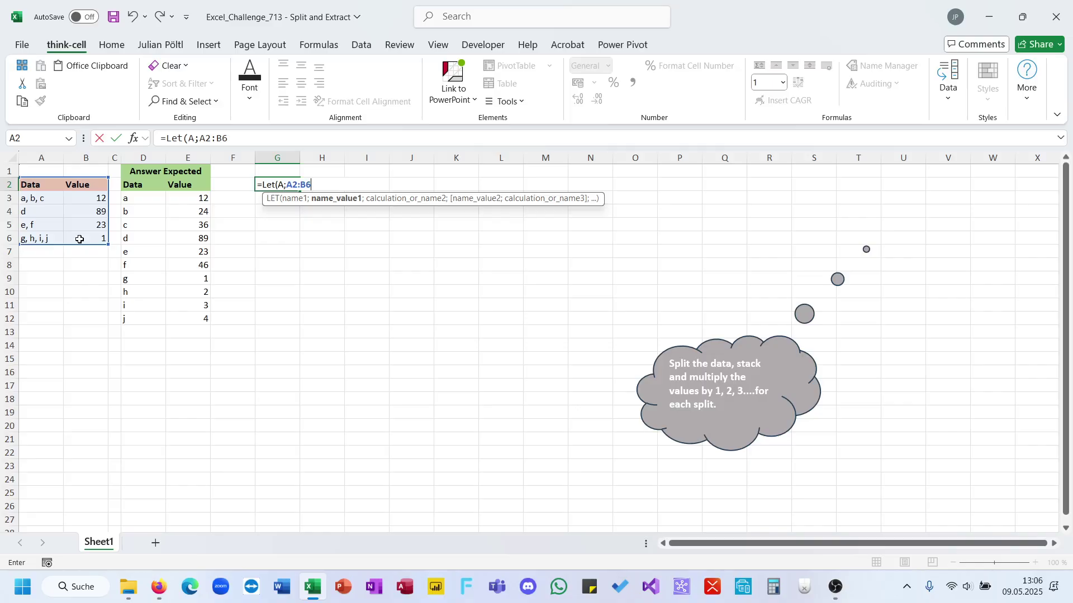
key(ctrl+z)
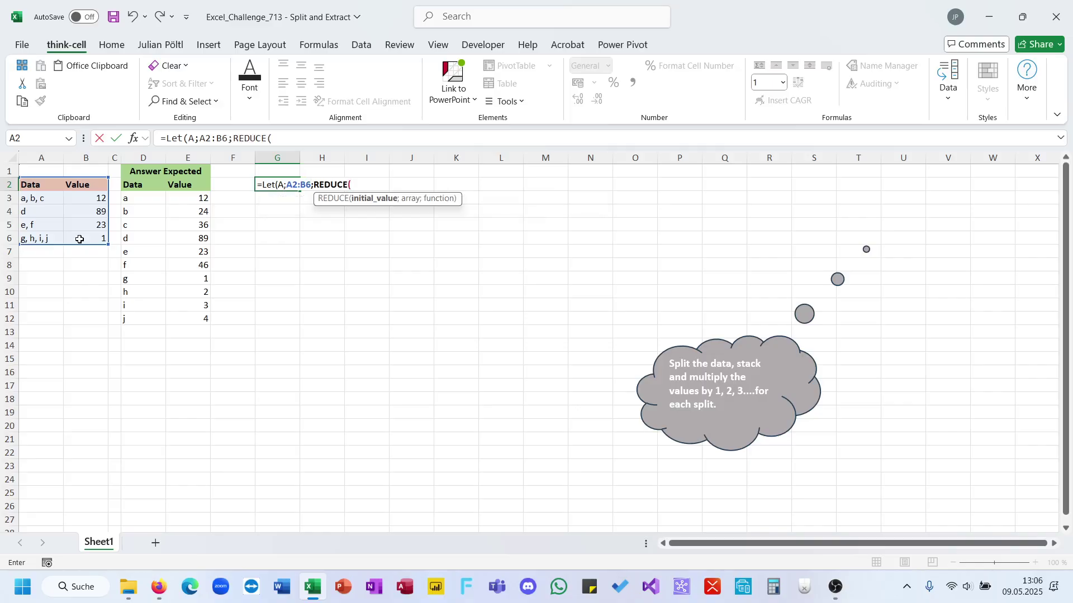
Enter TAKE(A;1) as REDUCE's initial value so the header row starts the result
text(ta)
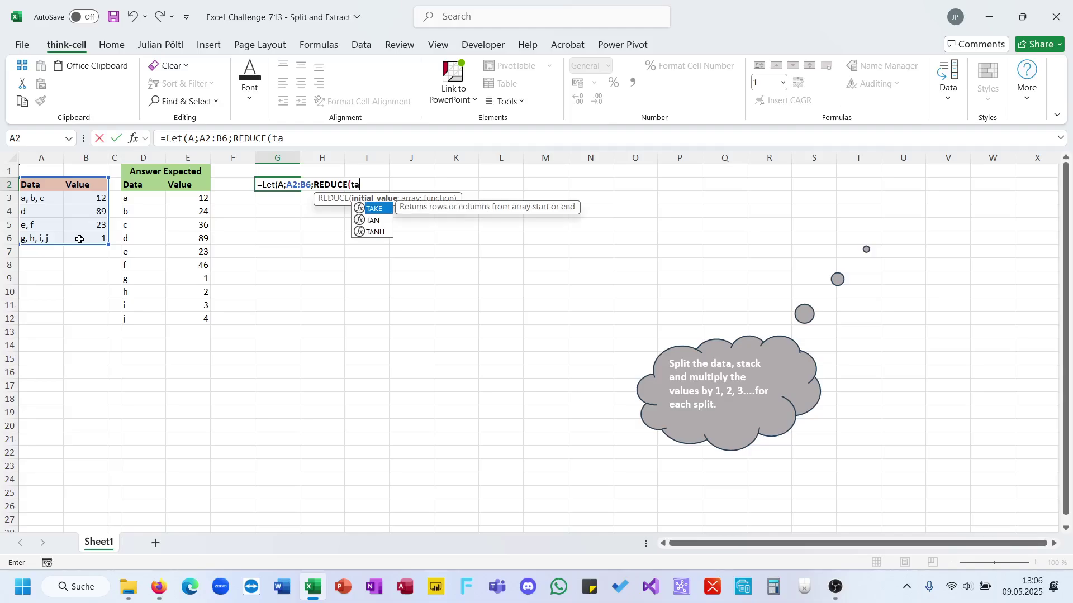
key(Tab)
text(A:)
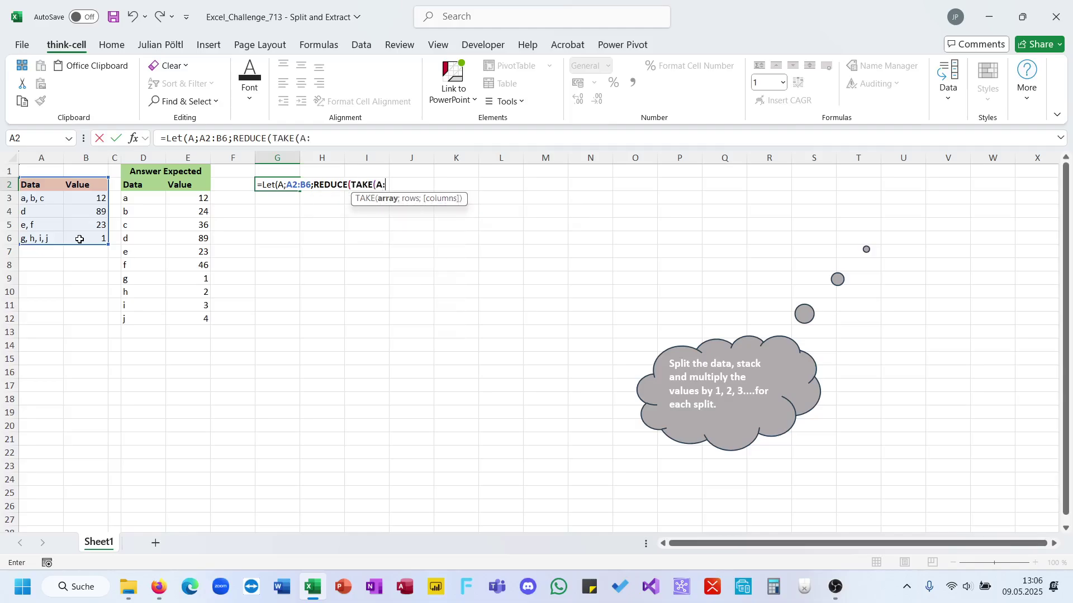
key(BackSpace)
text(;1);)
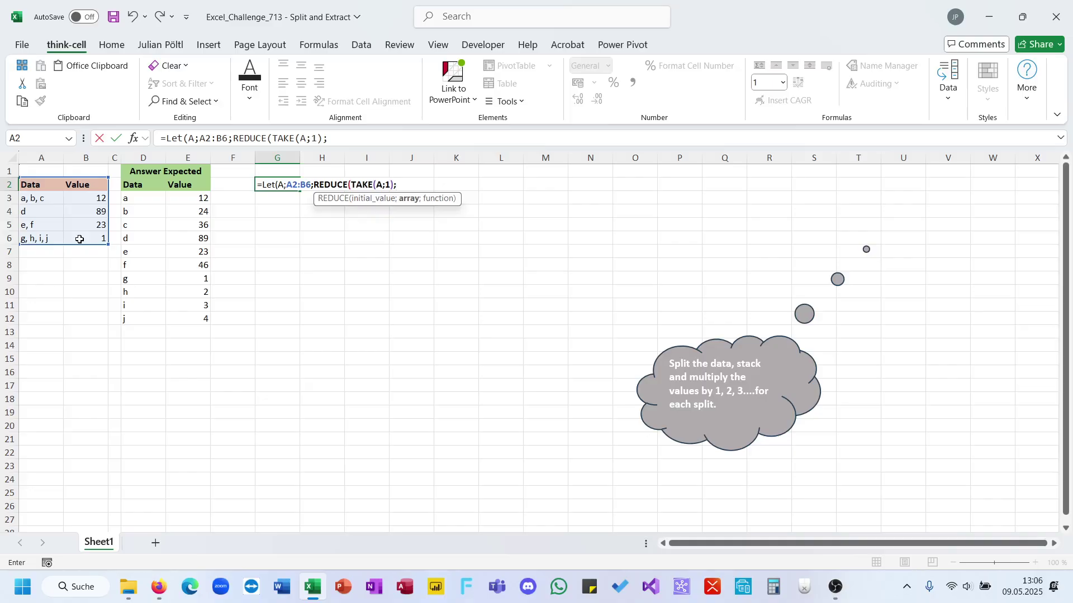
text(row)
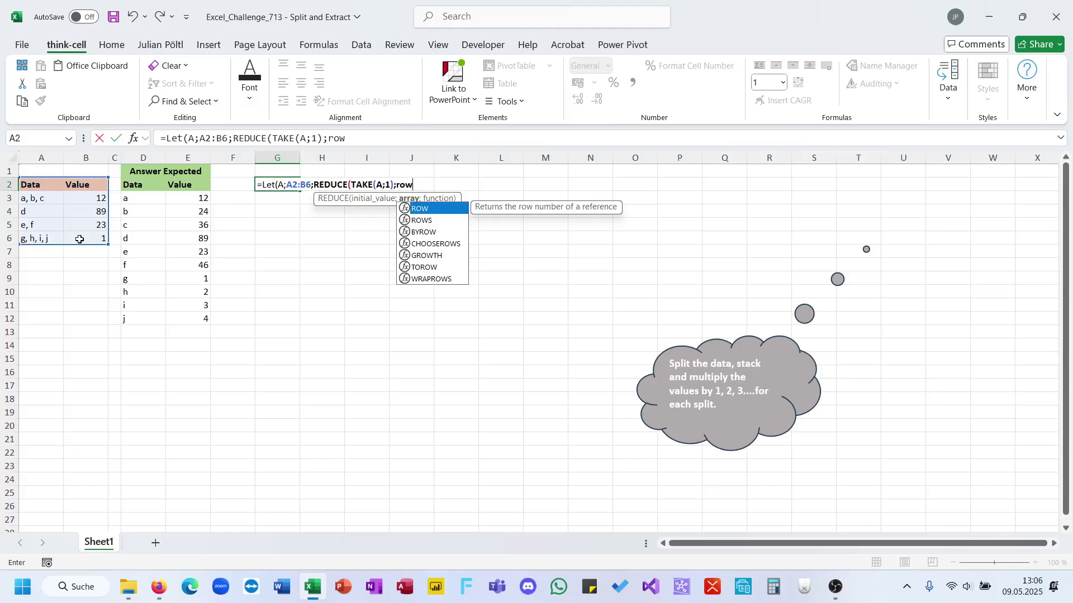
text(s)
key(Tab)
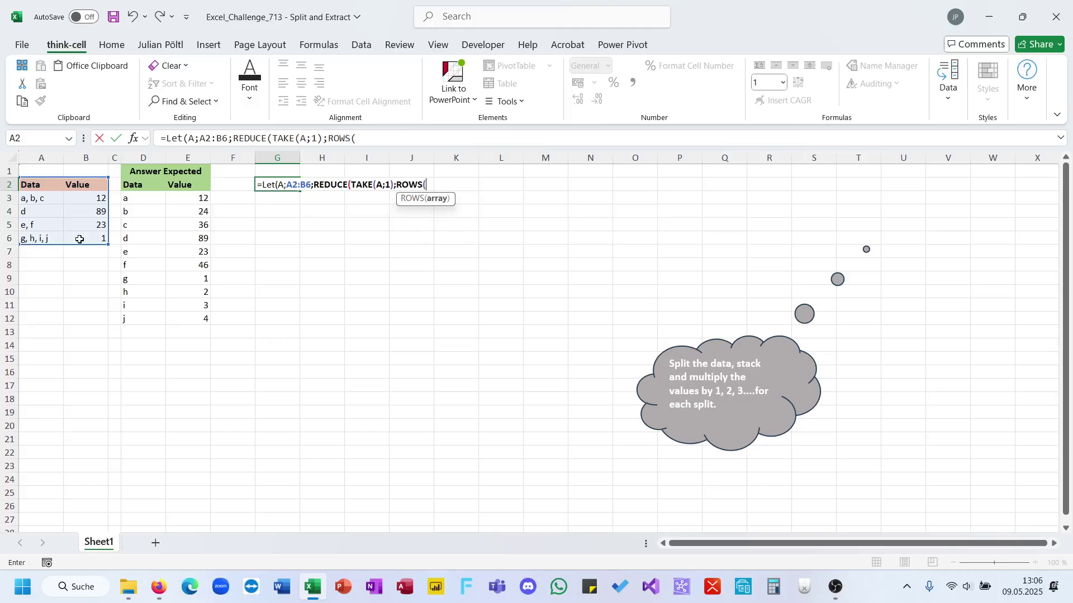
key(BackSpace)
key(BackSpace)
key(BackSpace)
key(BackSpace)
key(BackSpace)
key(BackSpace)
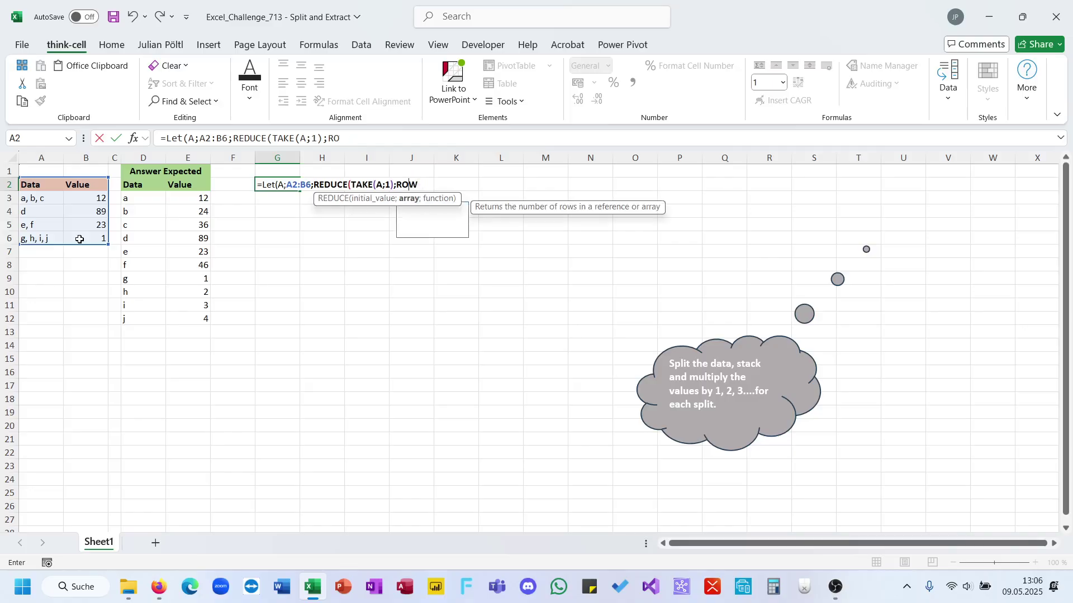
Enter SEQUENCE(ROWS(A)-1) as REDUCE's array argument to iterate over the data rows below the header
text(;se)
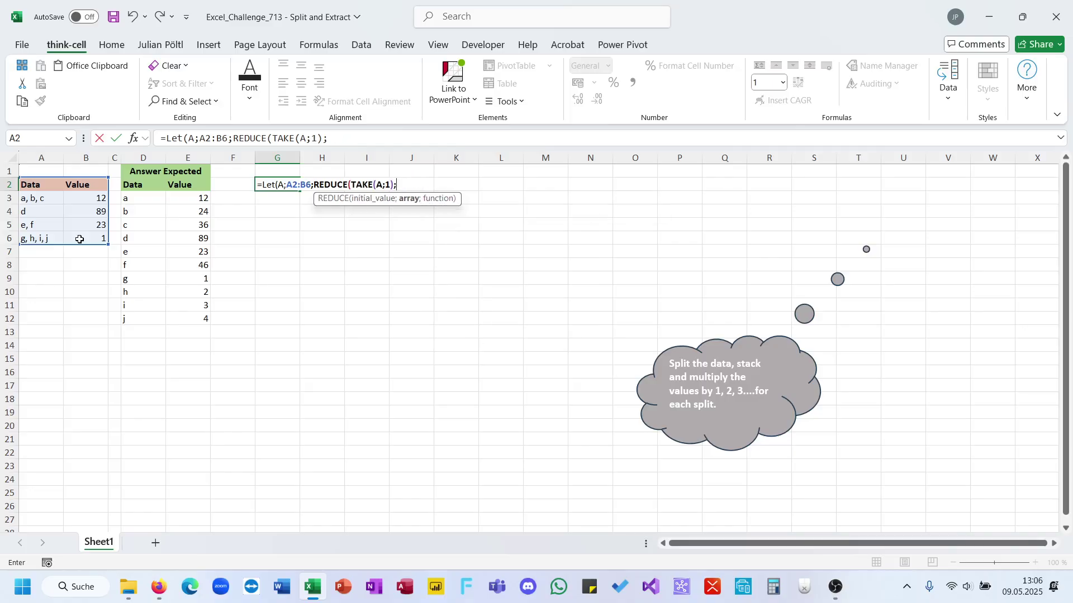
key(Down)
key(Down)
key(Down)
key(Down)
key(Tab)
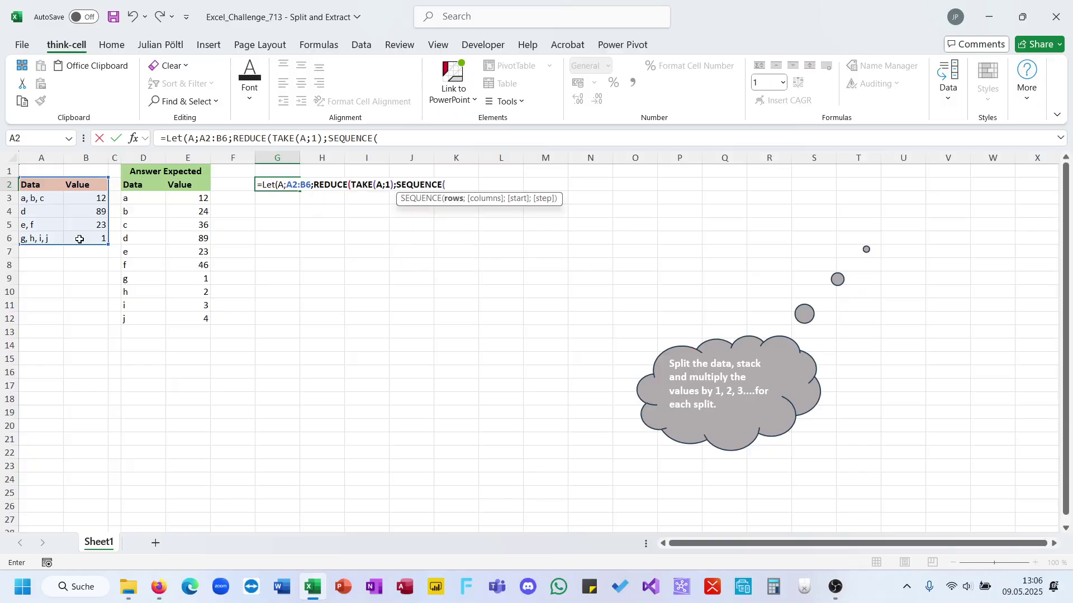
text(rows()
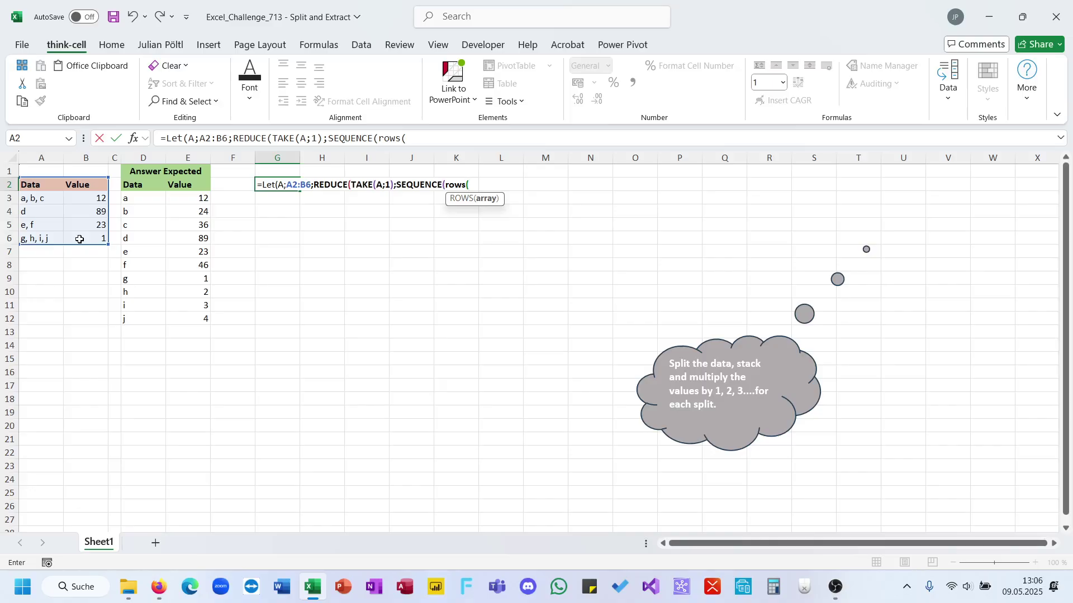
text(A))
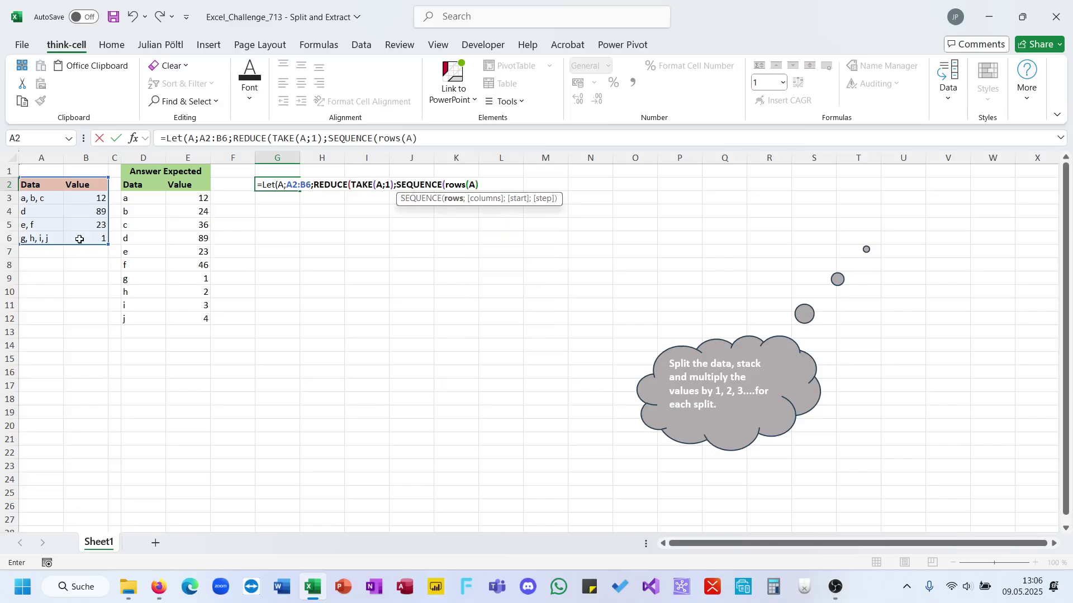
text(-1):)
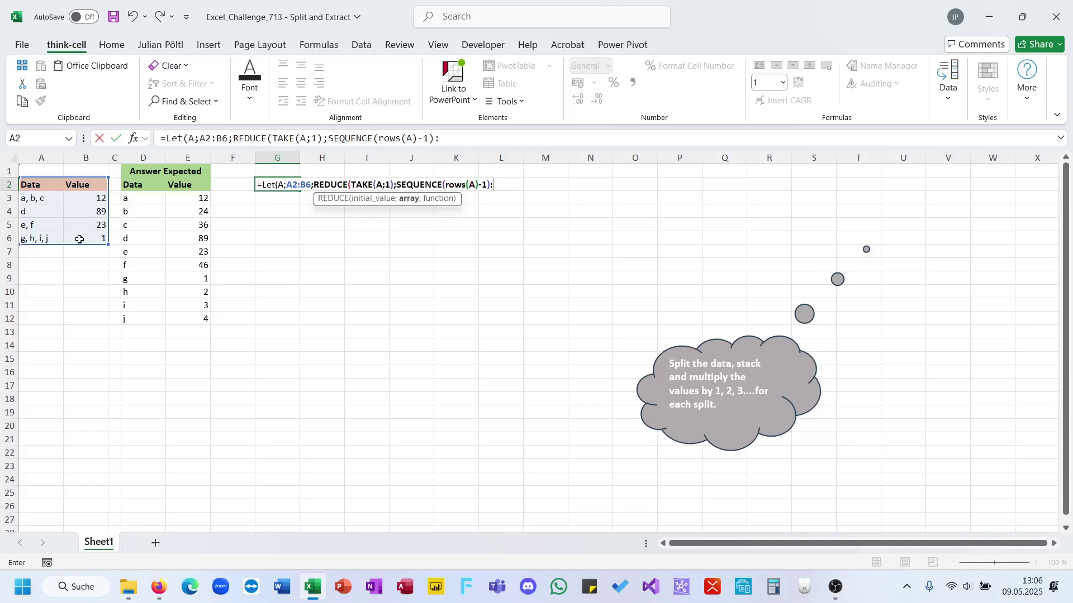
key(BackSpace)
Add a LAMBDA with parameters A and B as REDUCE's function, starting its calculation with VSTACK and A as the first array
text(;la)
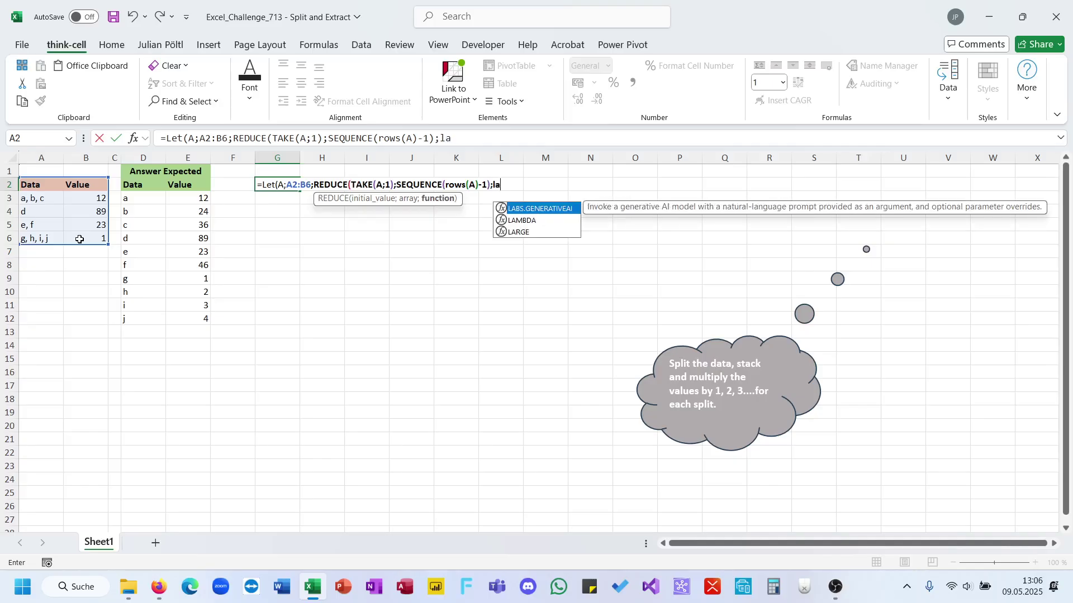
key(Down)
key(Tab)
text(A;)
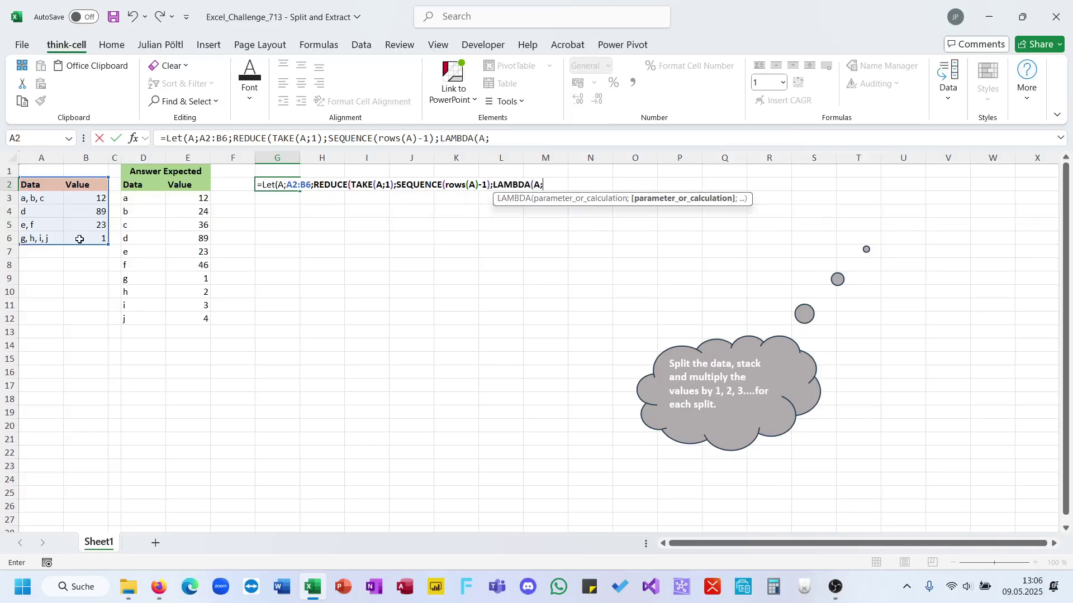
text(B;)
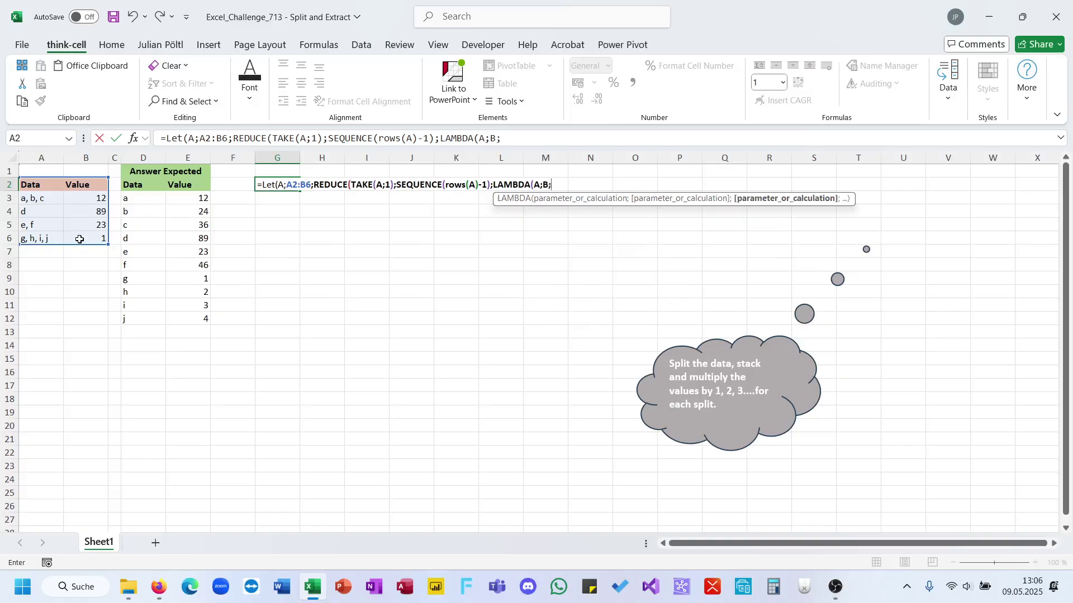
text(vs)
key(Tab)
text(A)
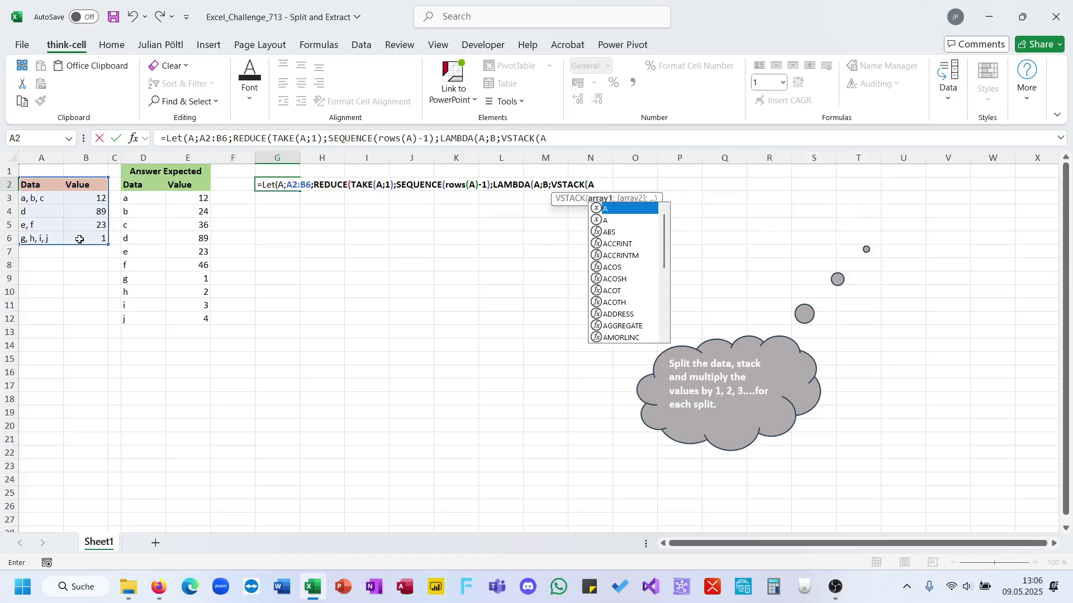
text(;)
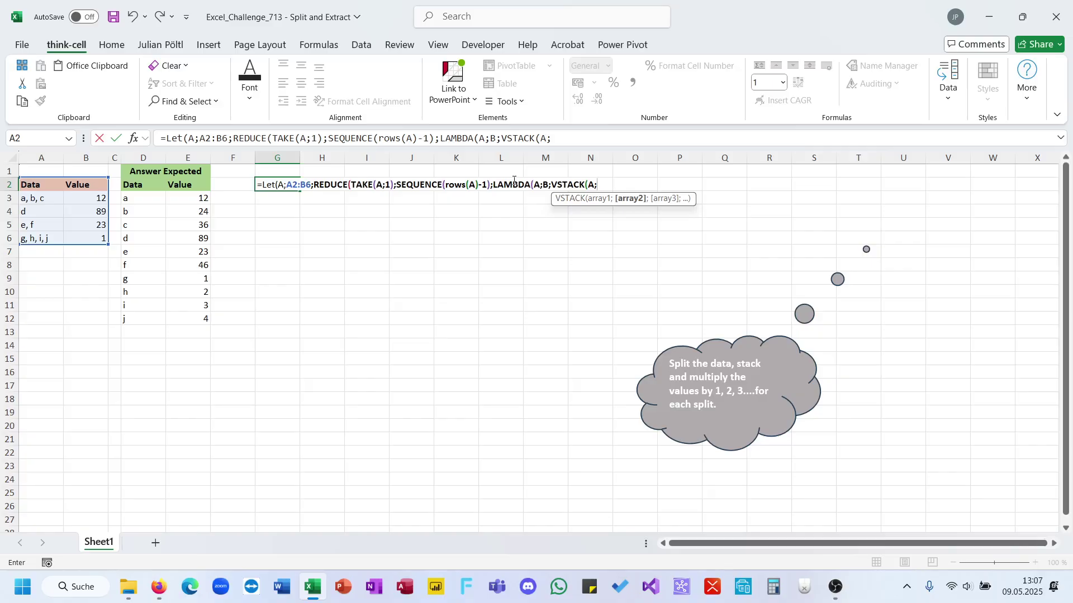
text(HSTACK(INDEX()
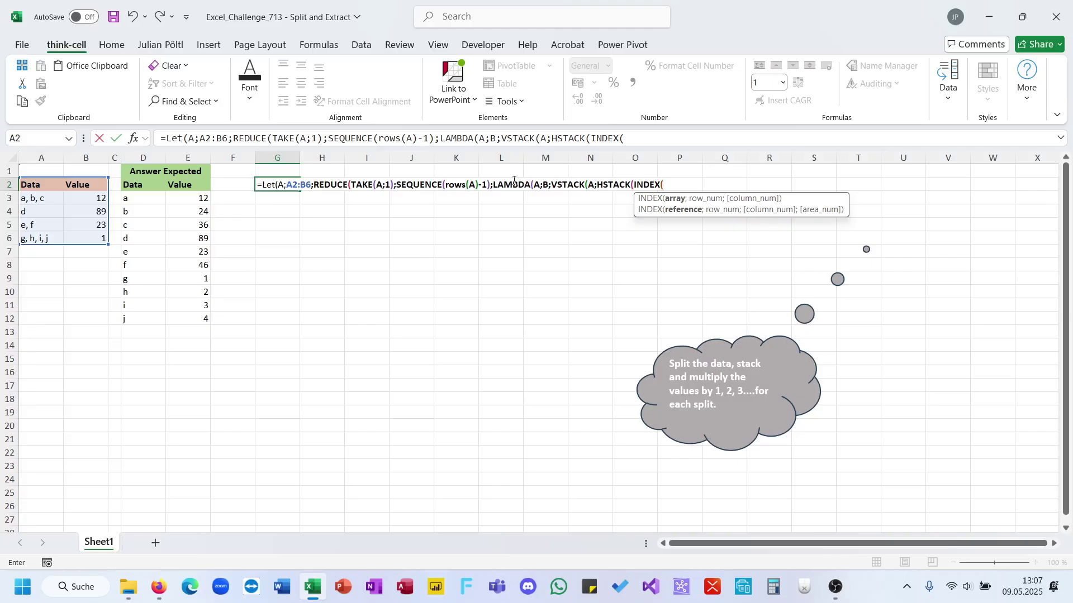
key(BackSpace)
key(BackSpace)
key(BackSpace)
key(BackSpace)
key(BackSpace)
key(BackSpace)
text(texts)
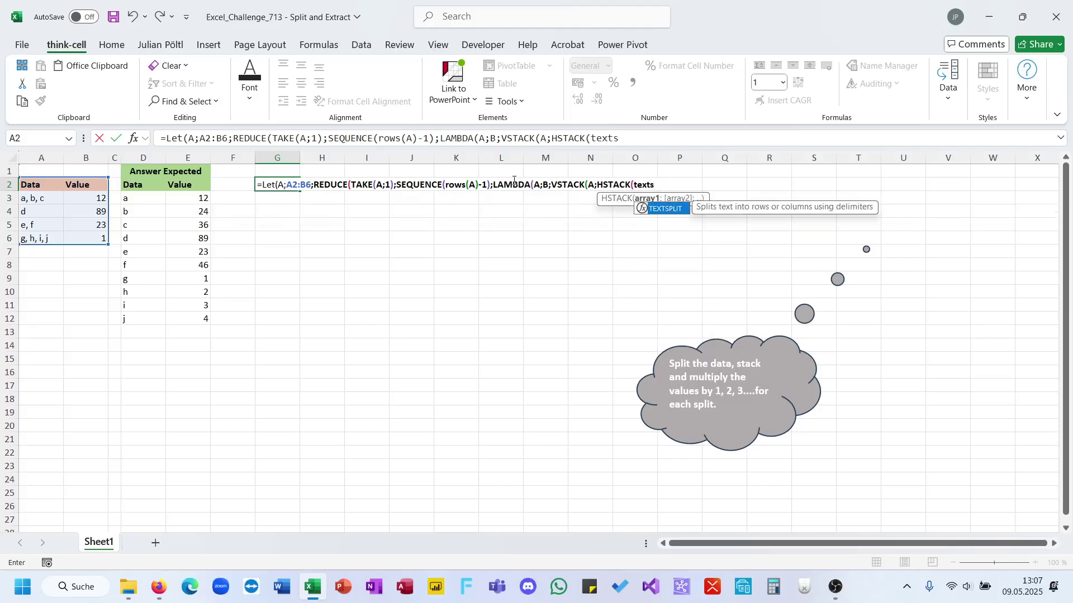
key(BackSpace)
key(BackSpace)
key(BackSpace)
key(BackSpace)
key(BackSpace)
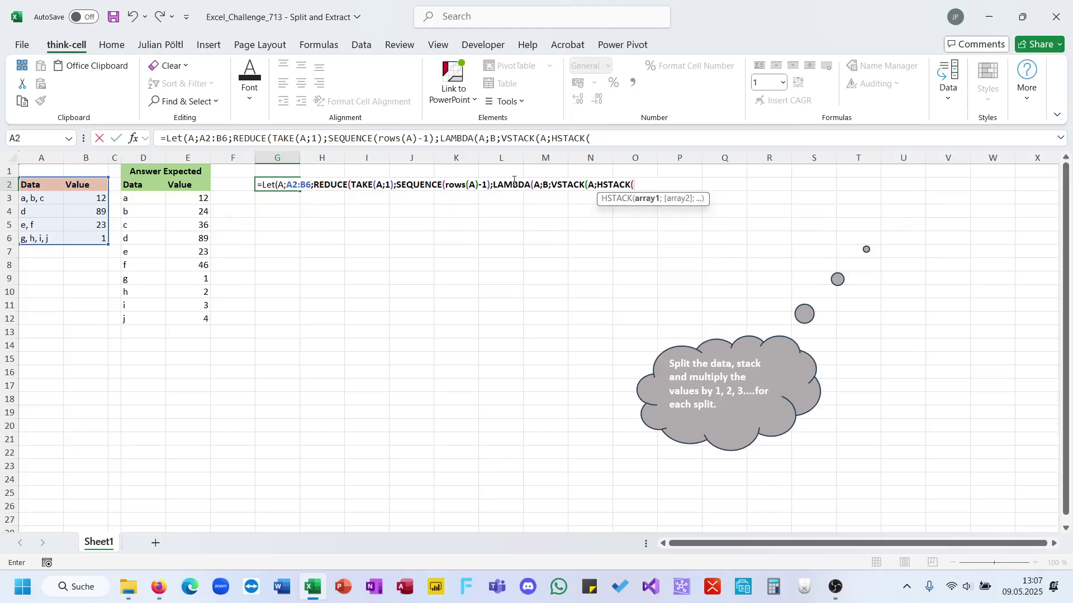
text(Let()
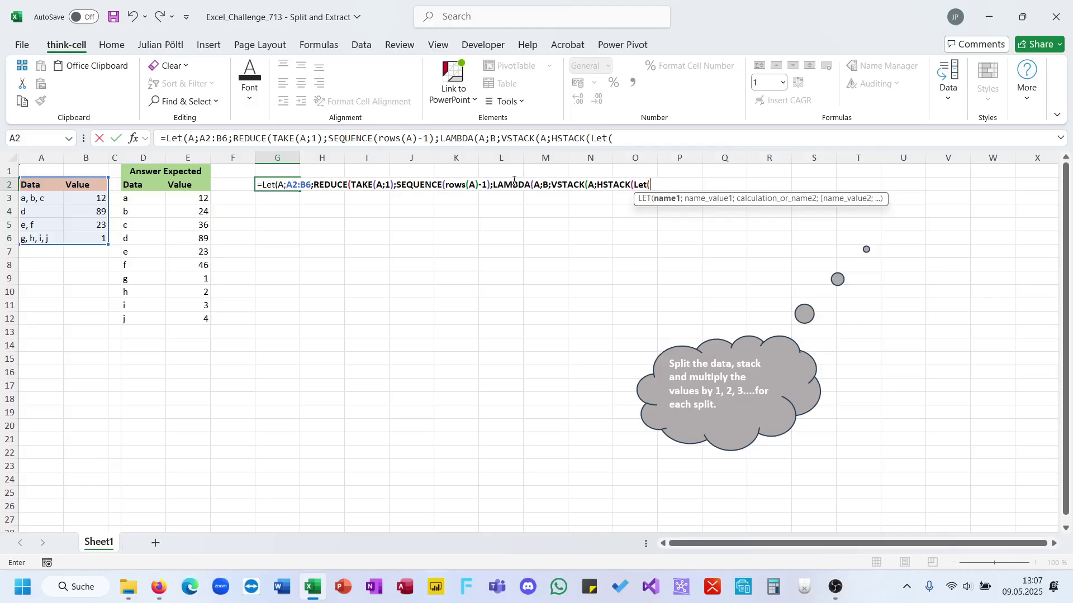
key(BackSpace)
key(BackSpace)
key(BackSpace)
key(BackSpace)
key(BackSpace)
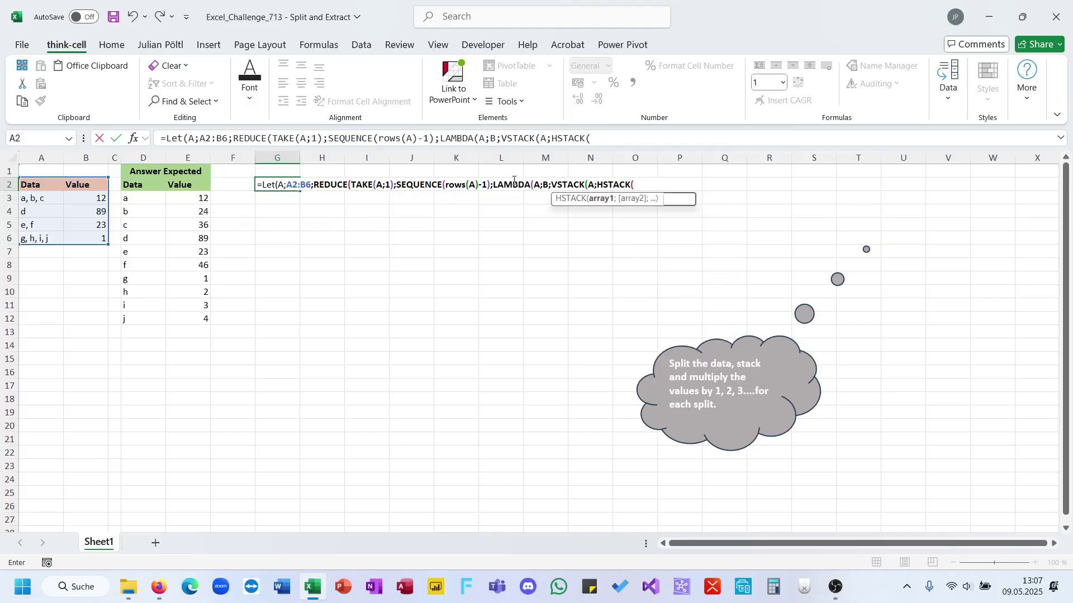
key(BackSpace)
key(BackSpace)
key(BackSpace)
key(BackSpace)
key(BackSpace)
key(BackSpace)
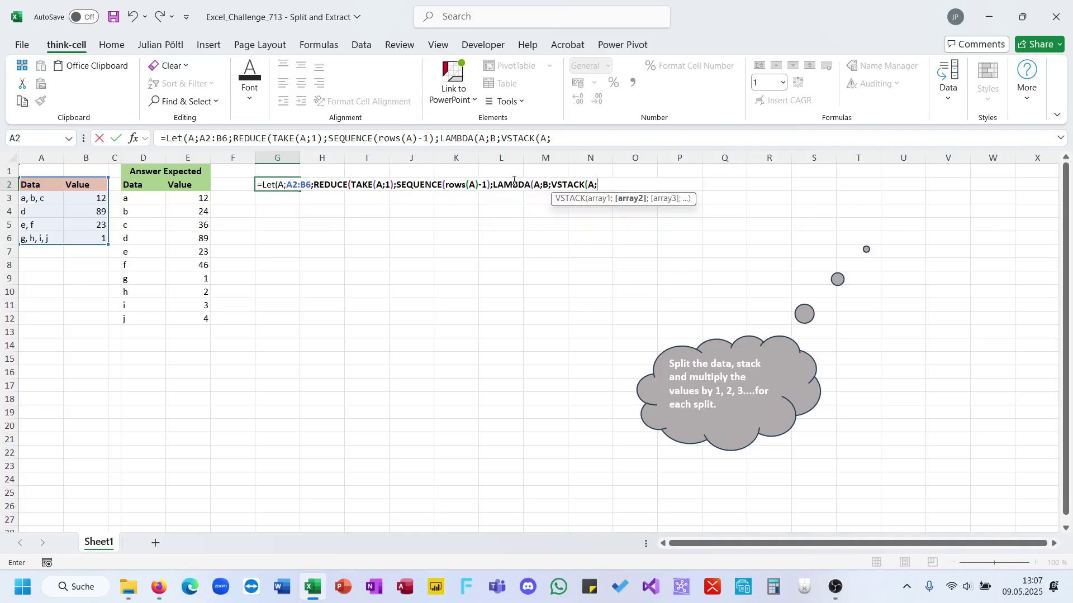
Within VSTACK, start a nested LET that defines S as TEXTSPLIT(INDEX(A;B+1;1);;", ") to split each data entry into rows
text(Let()
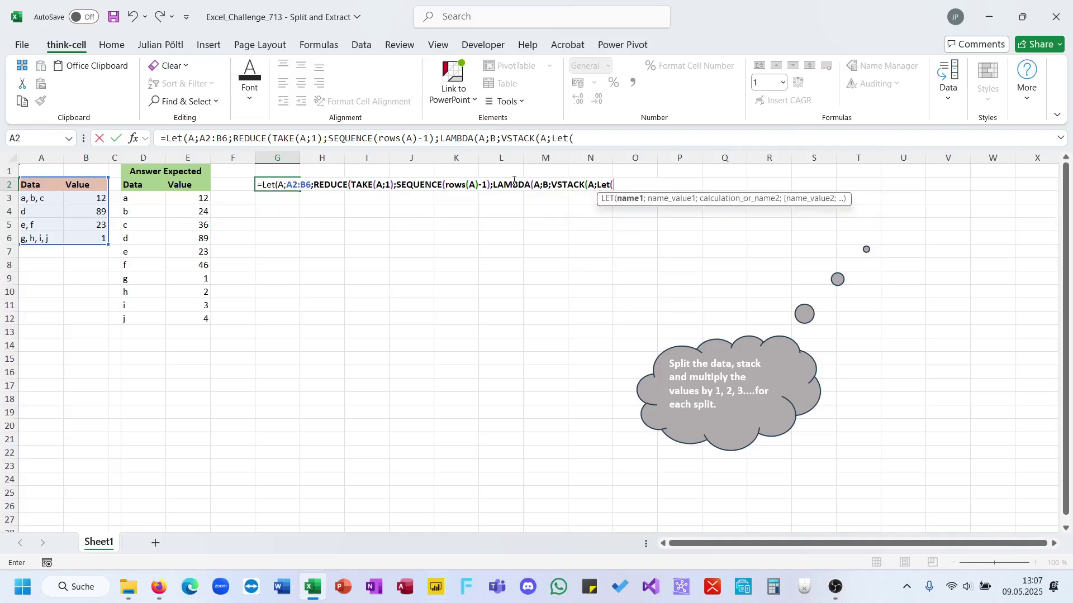
text(S;)
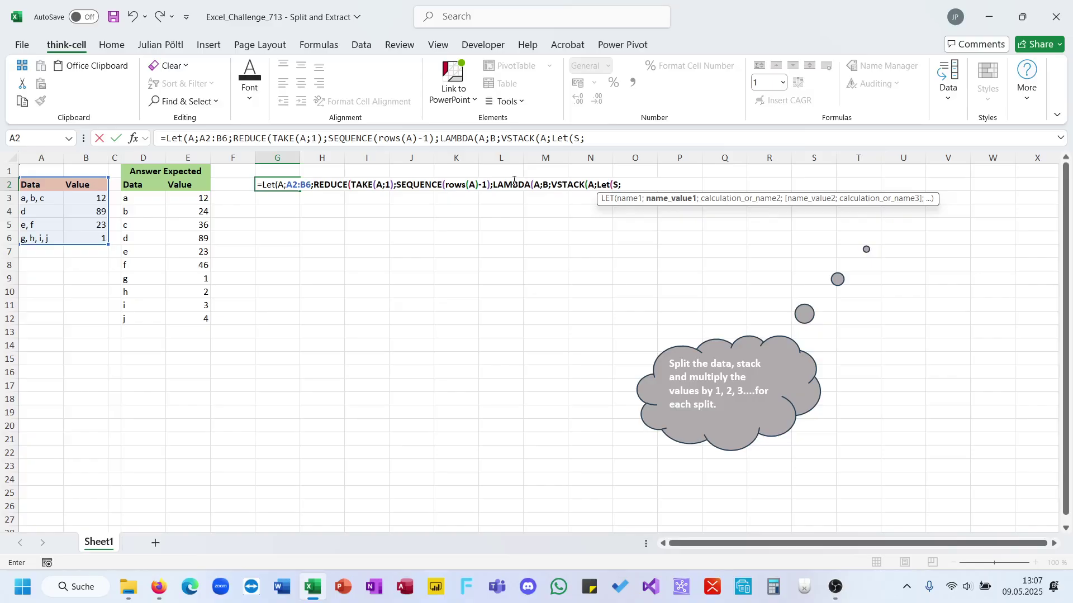
text(texts)
key(Tab)
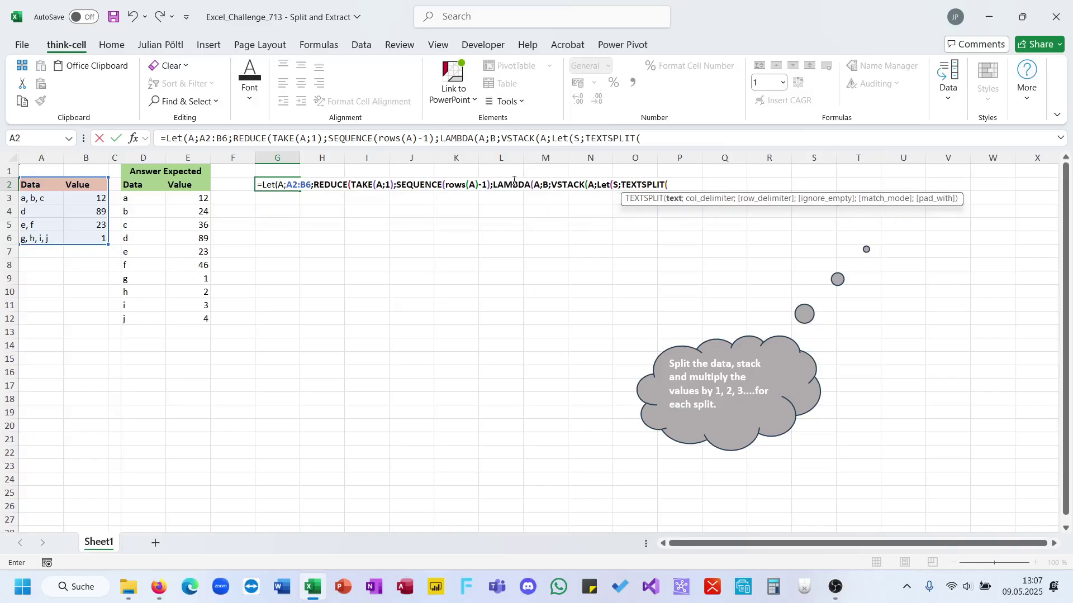
text(in)
key(Tab)
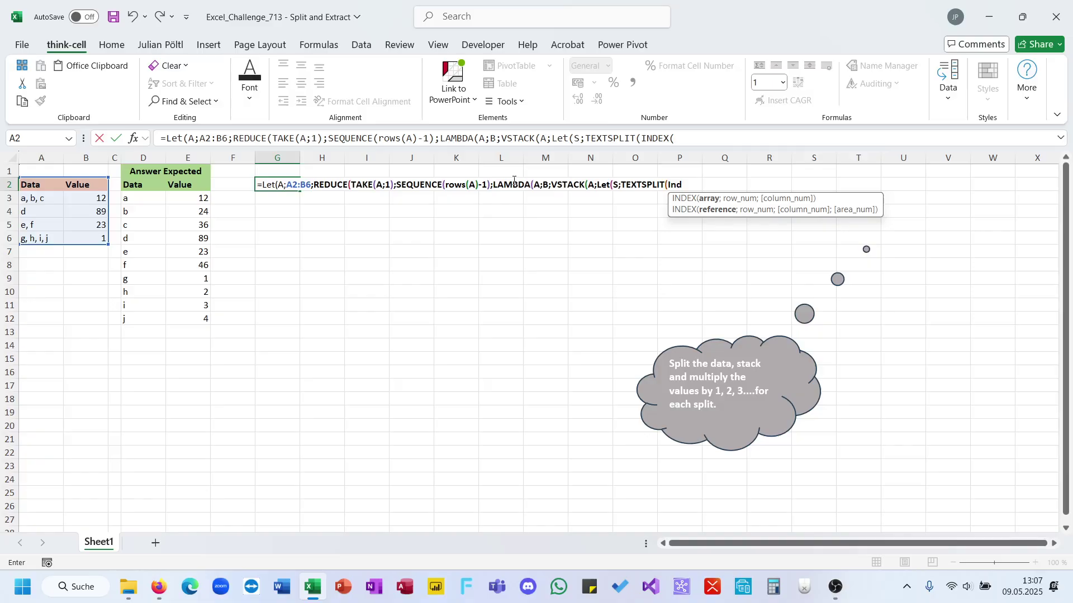
text(A;)
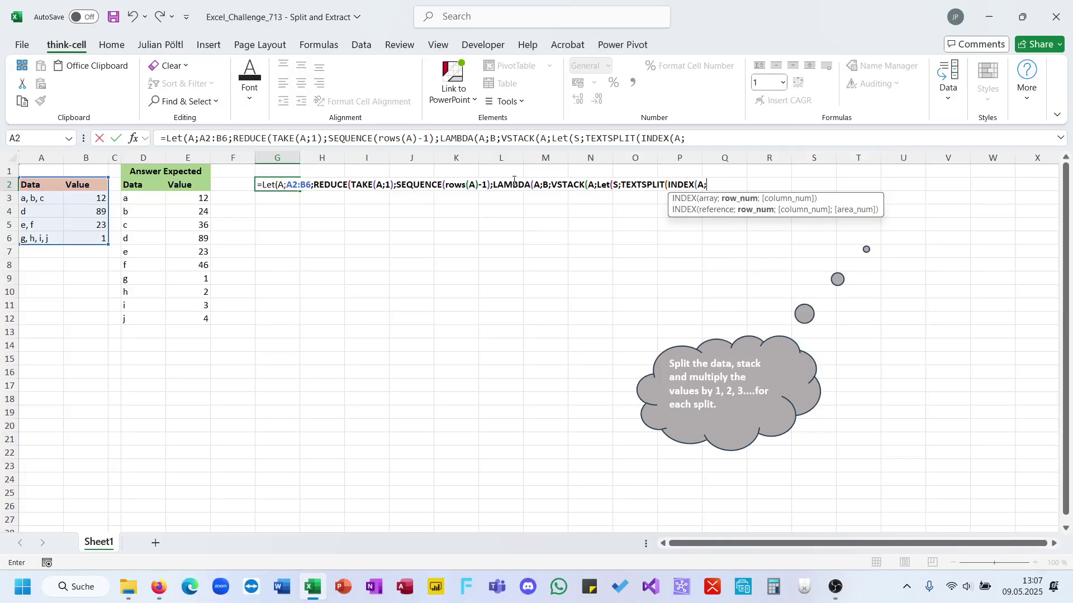
text(B+1;1))
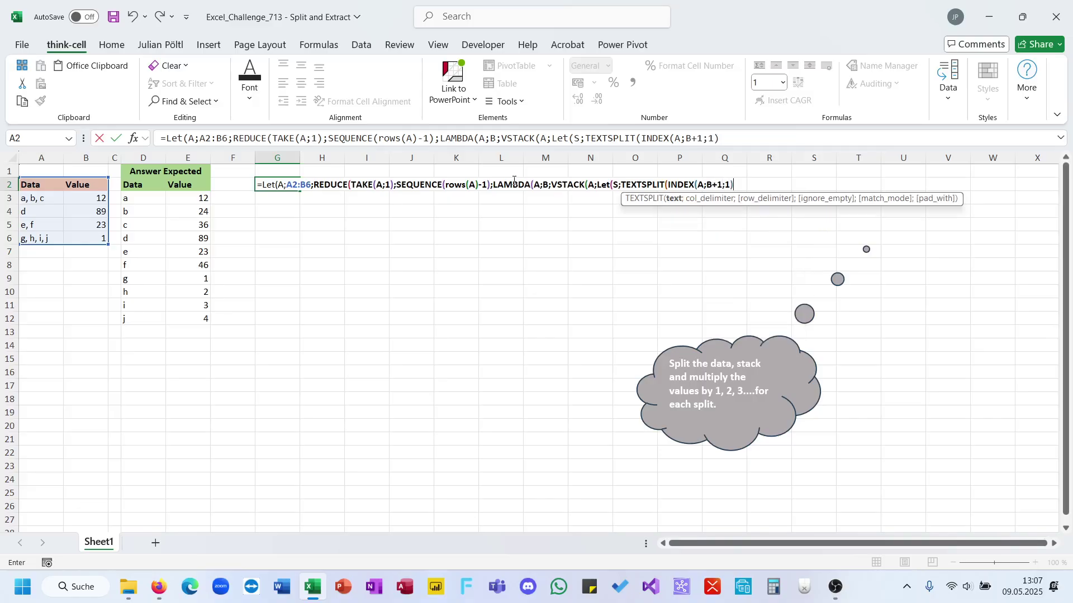
text(;;", "))
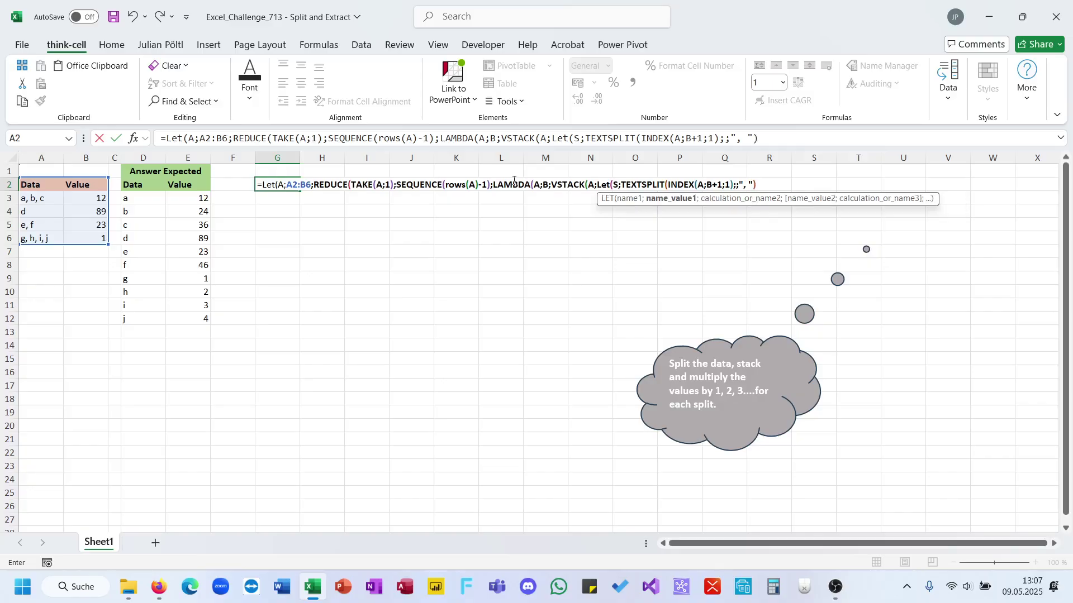
text(;)
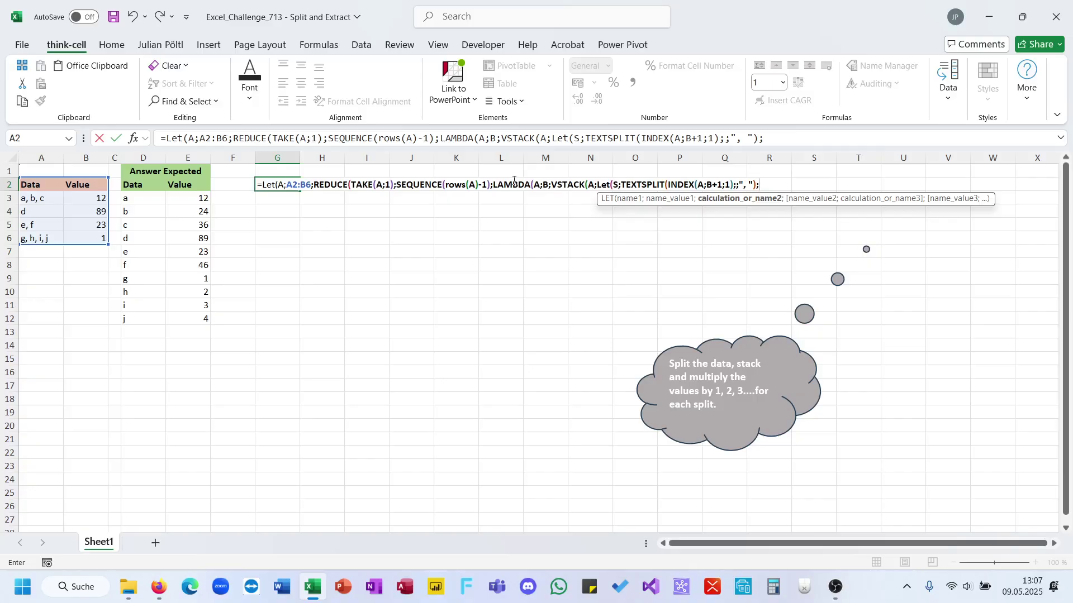
Start the nested LET's calculation with HSTACK, joining S with INDEX(A;B+1;2) as the row's value
text(HSTACK()
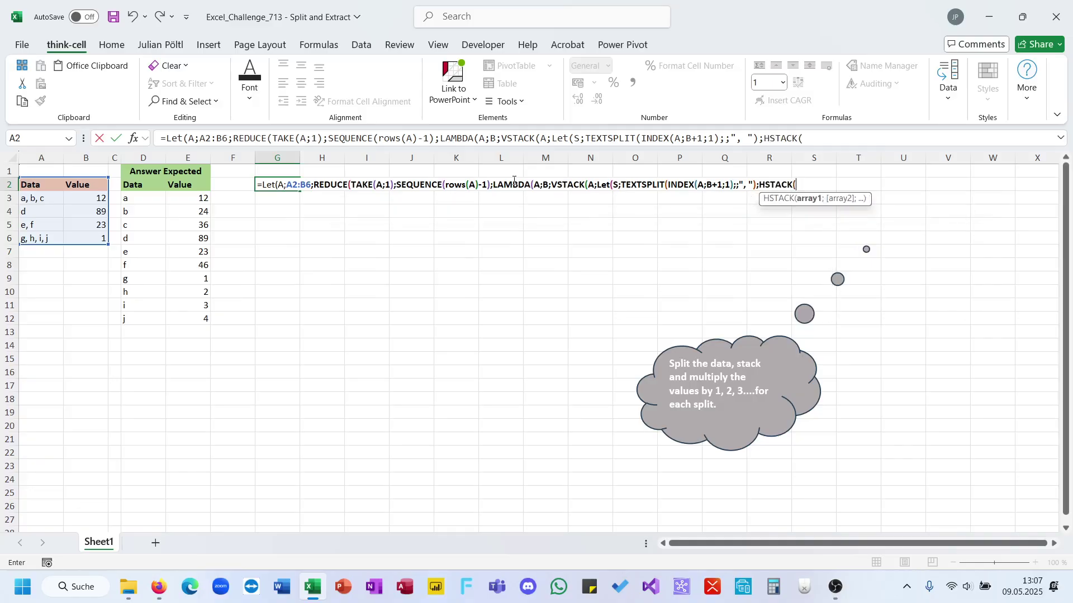
text(S;)
key(BackSpace)
text(;)
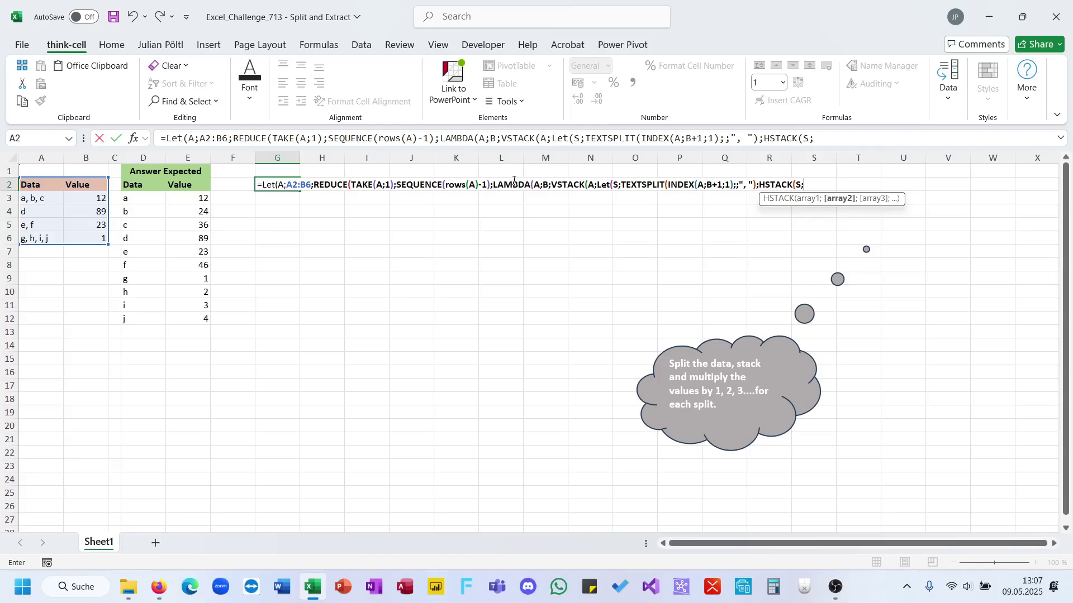
text(INDEX(A)
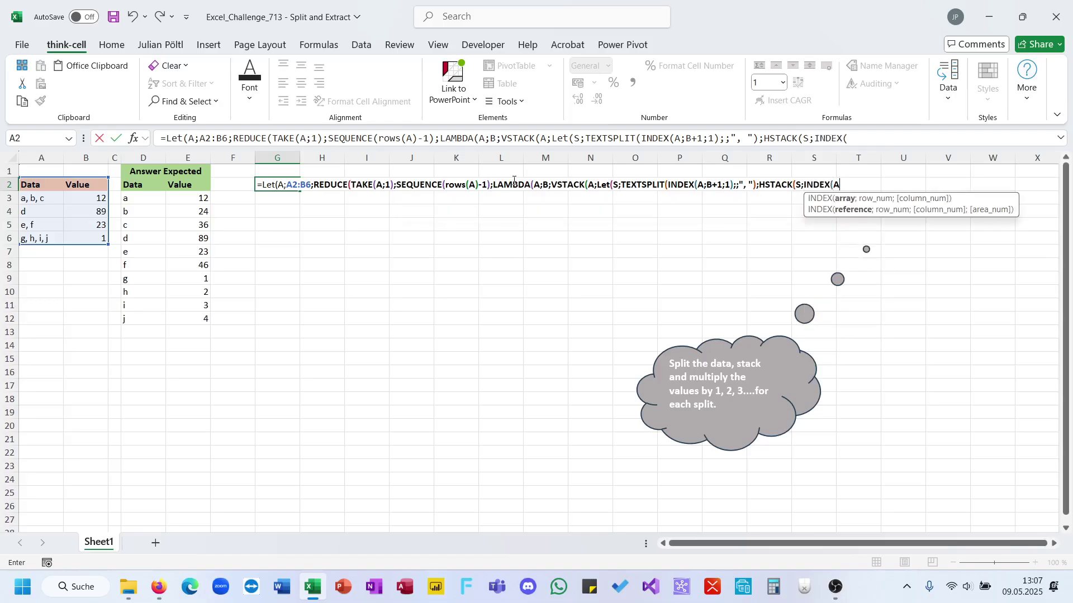
text(;B+1)
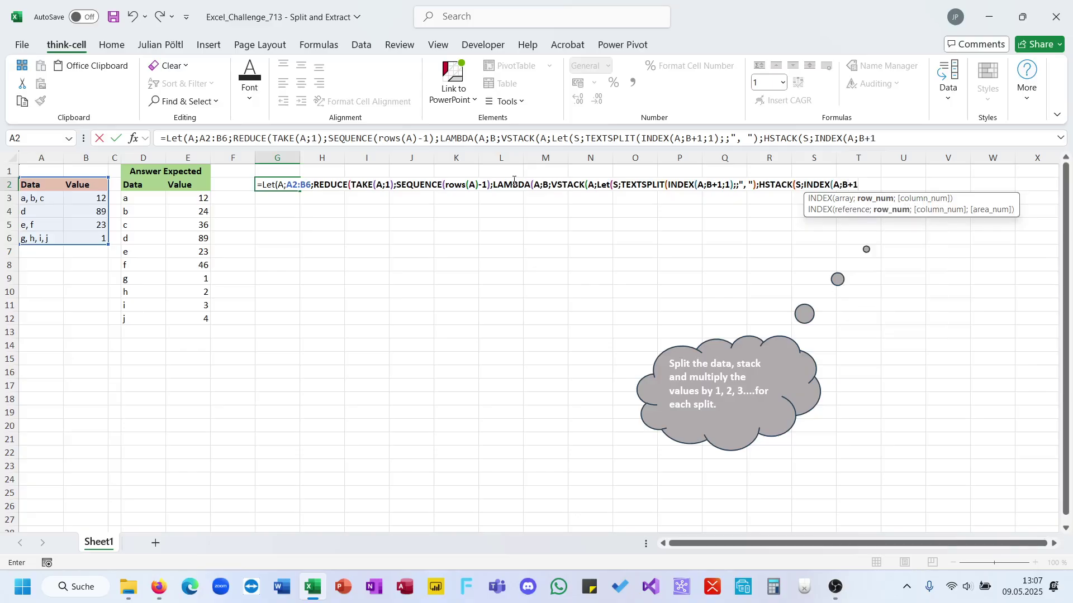
text(;2))
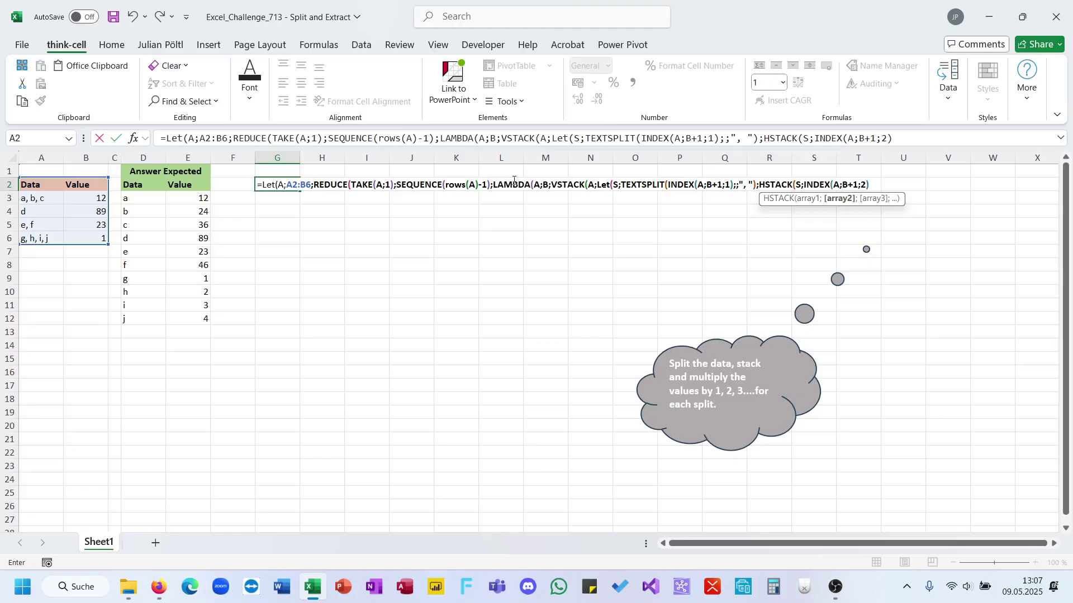
Multiply the indexed value by SEQUENCE(ROWS(S)), close all open functions and commit the formula in G2
text(*se)
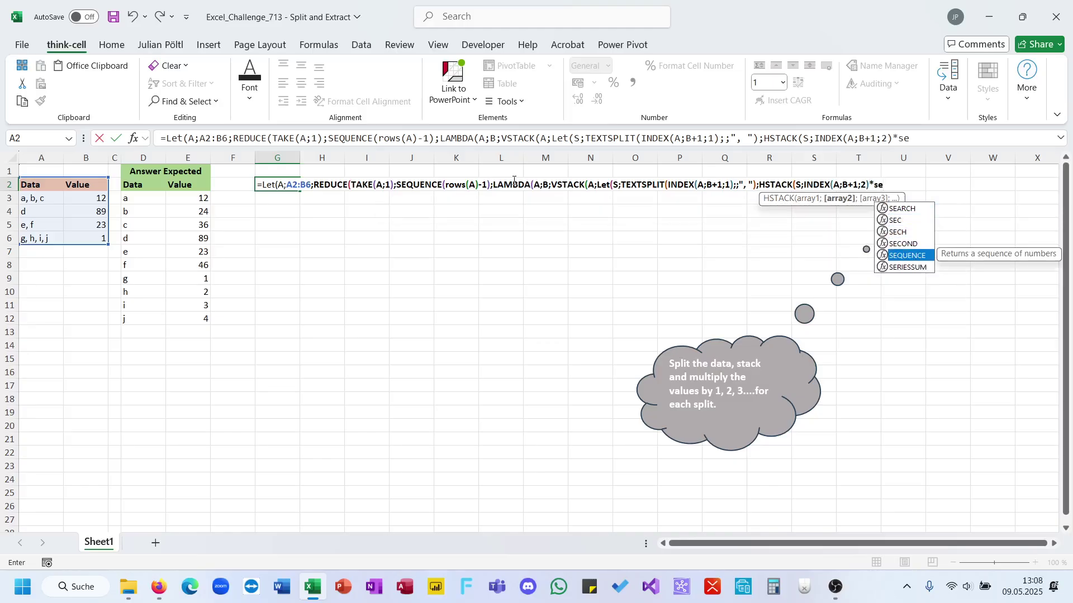
key(Tab)
text(R)
text(w)
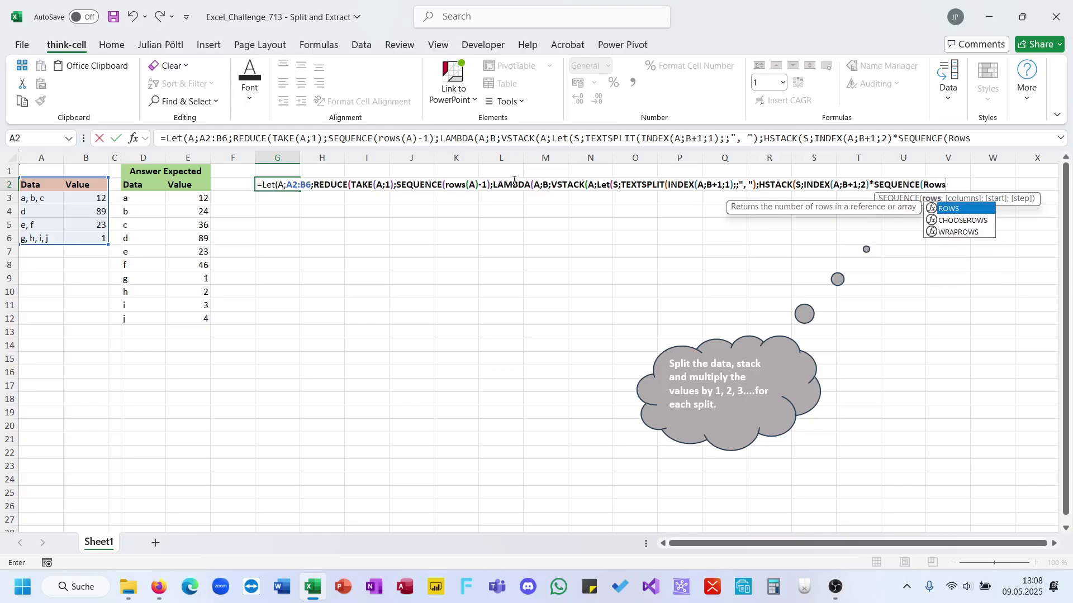
key(Tab)
text(S)
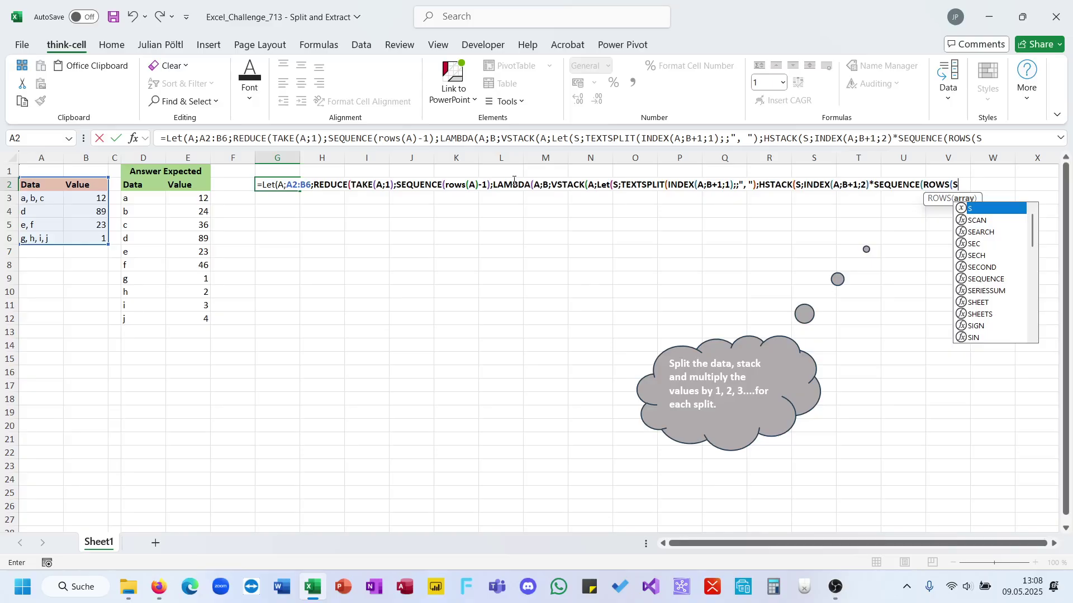
text())))
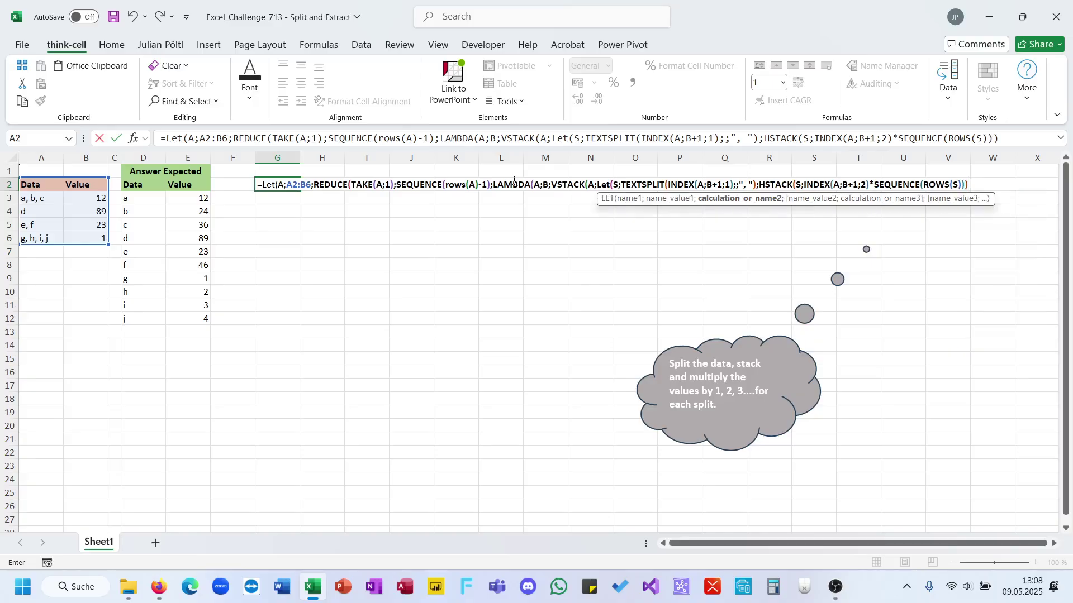
text())))))
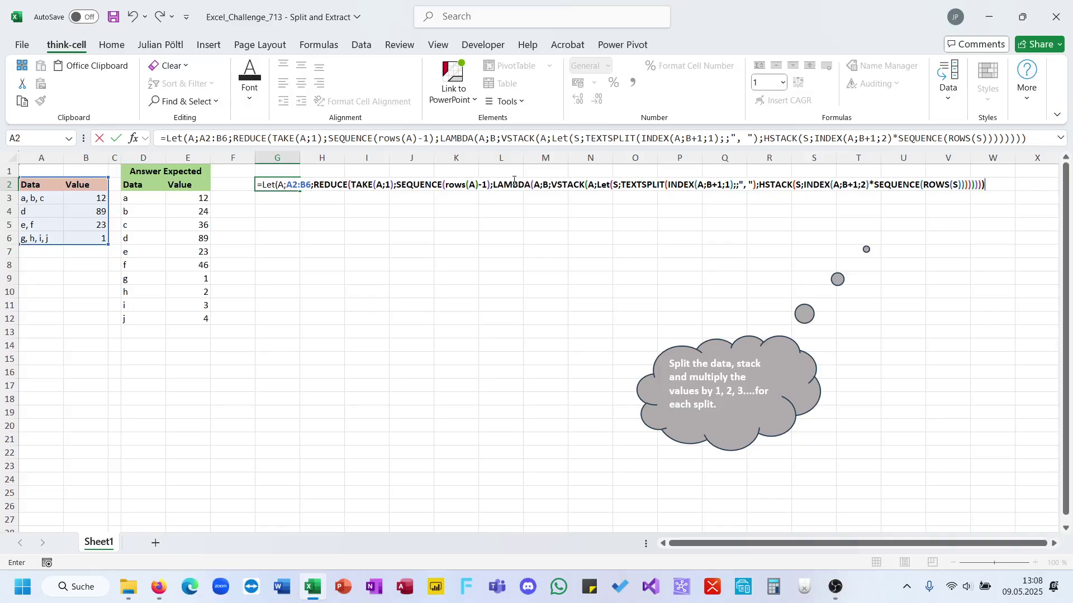
key(ctrl+Return)
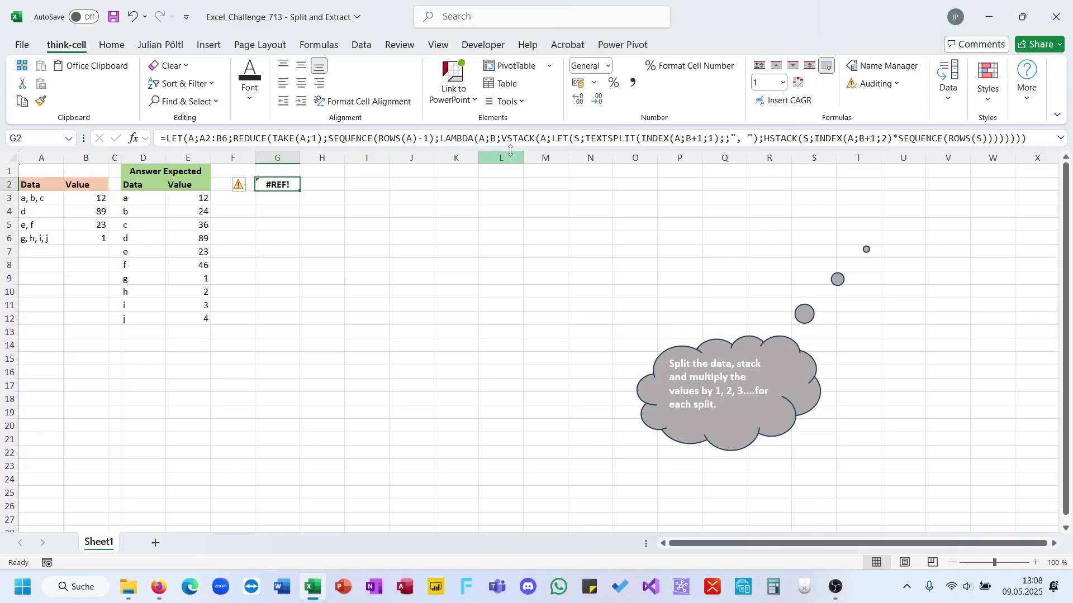
Enlarge the formula bar and rename the outer LET's variable for A2:B6 to T in G2's formula
drag(510, 150, 512, 186)
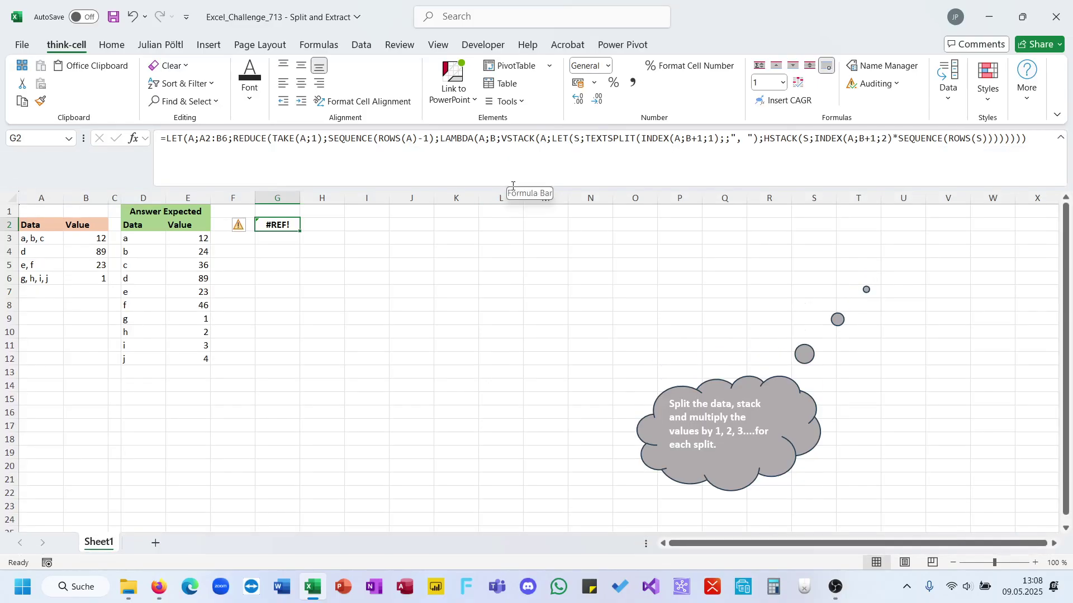
click(672, 138)
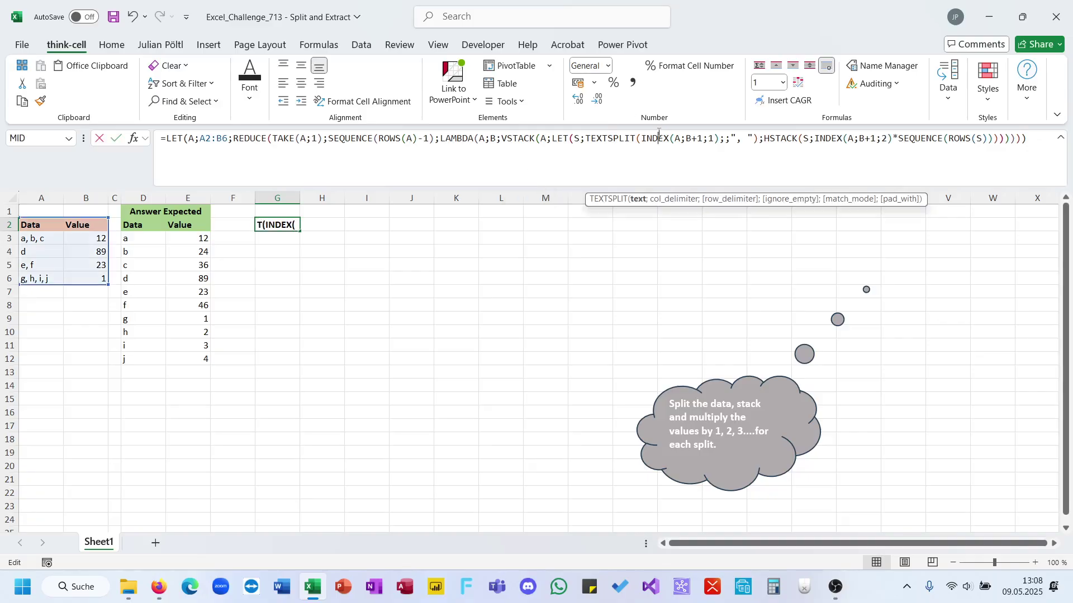
click(680, 138)
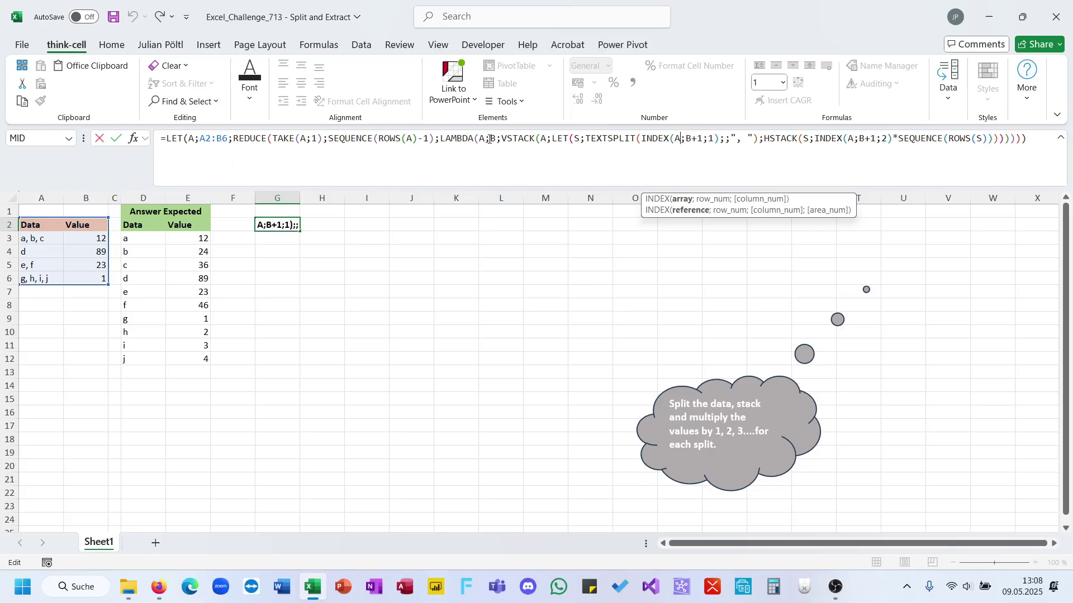
click(194, 139)
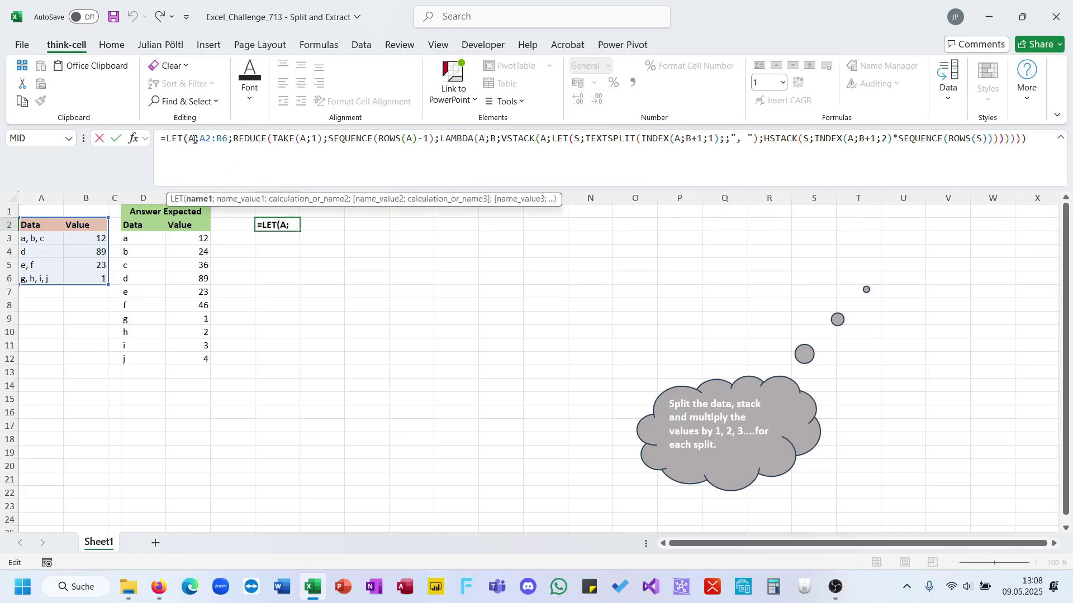
key(BackSpace)
text(T)
Replace the array reference in both TAKE and the first ROWS function with T
click(307, 138)
key(BackSpace)
text(T)
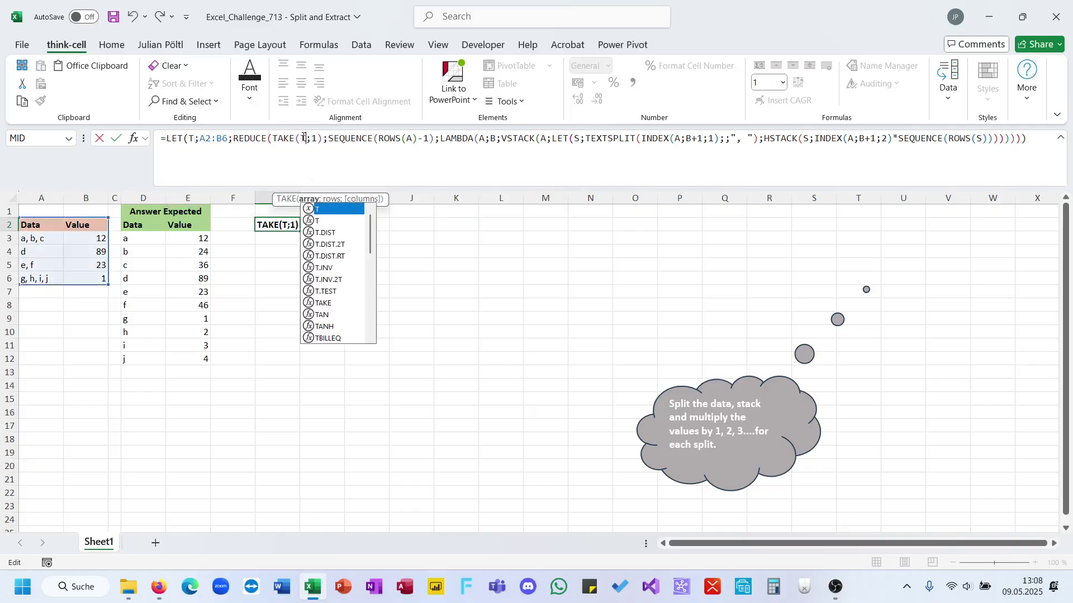
click(407, 138)
key(BackSpace)
text(T)
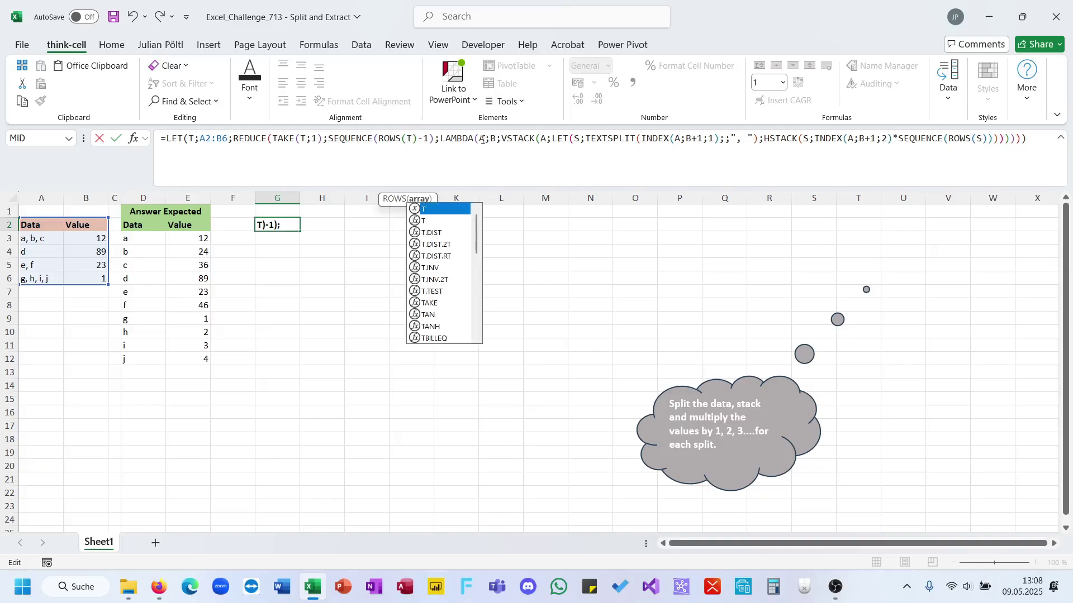
Replace the array reference in both INDEX functions with T and commit the formula in G2
click(681, 138)
key(BackSpace)
text(T)
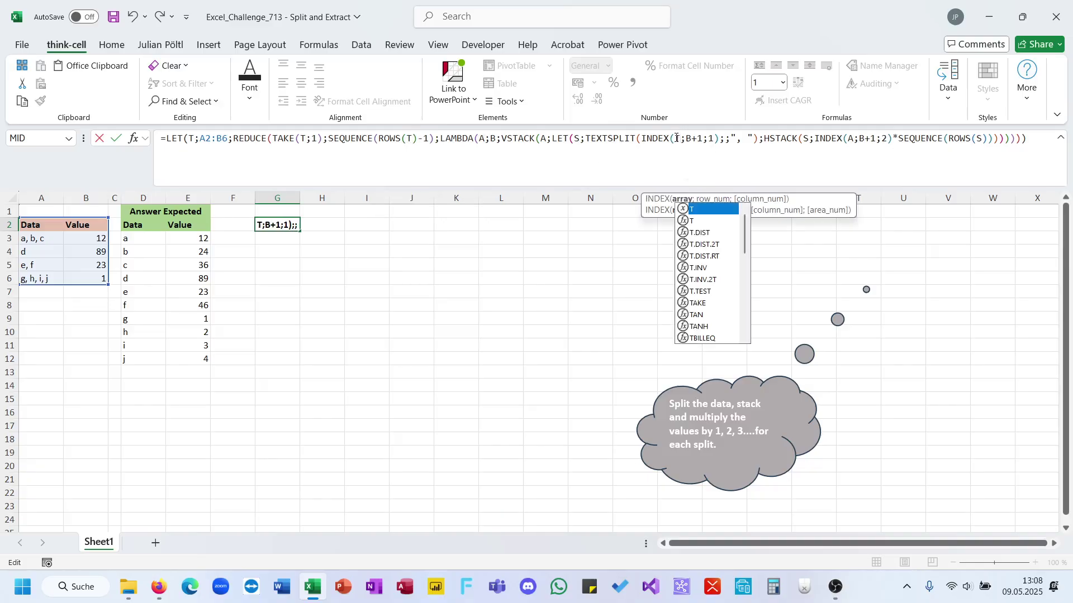
click(852, 138)
key(BackSpace)
text(T)
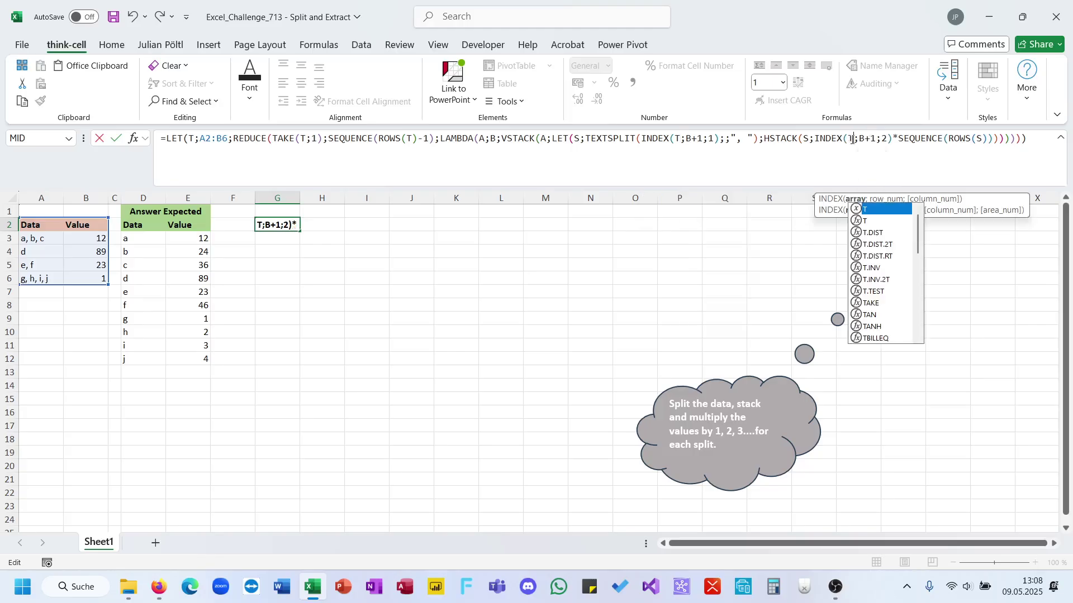
key(Return)
key(Up)
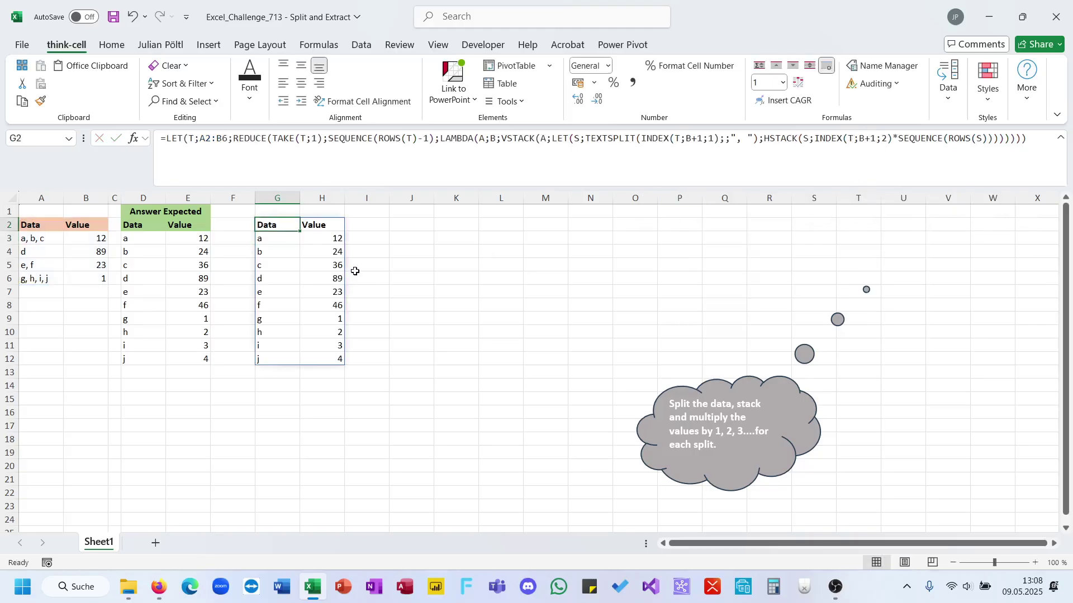
Compare the expected answer range D2:E12 with the output of the formula in G2
drag(163, 224, 173, 355)
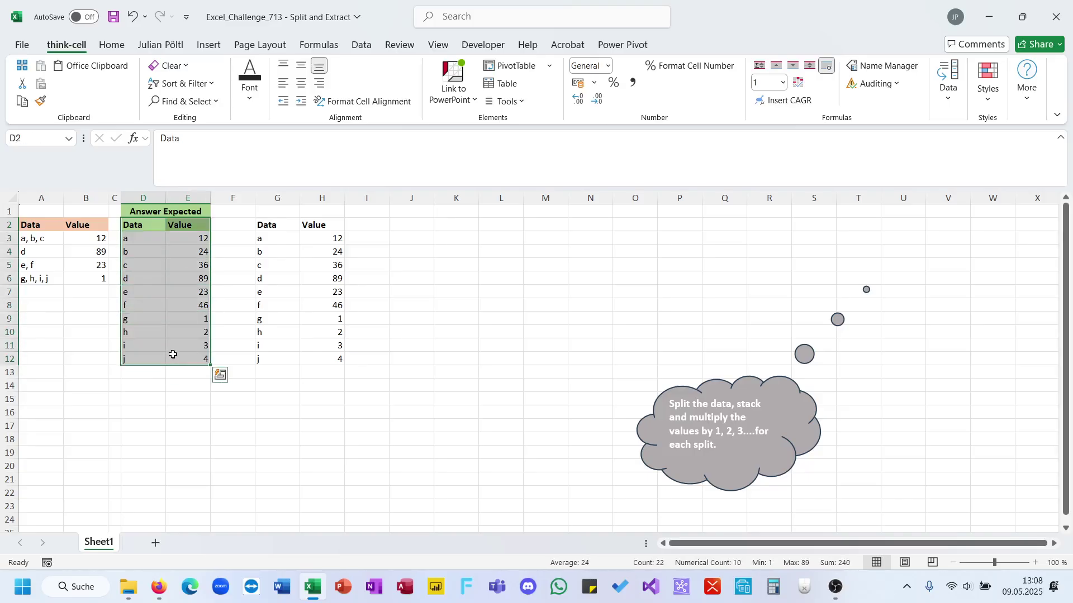
click(169, 65)
click(263, 229)
click(263, 228)
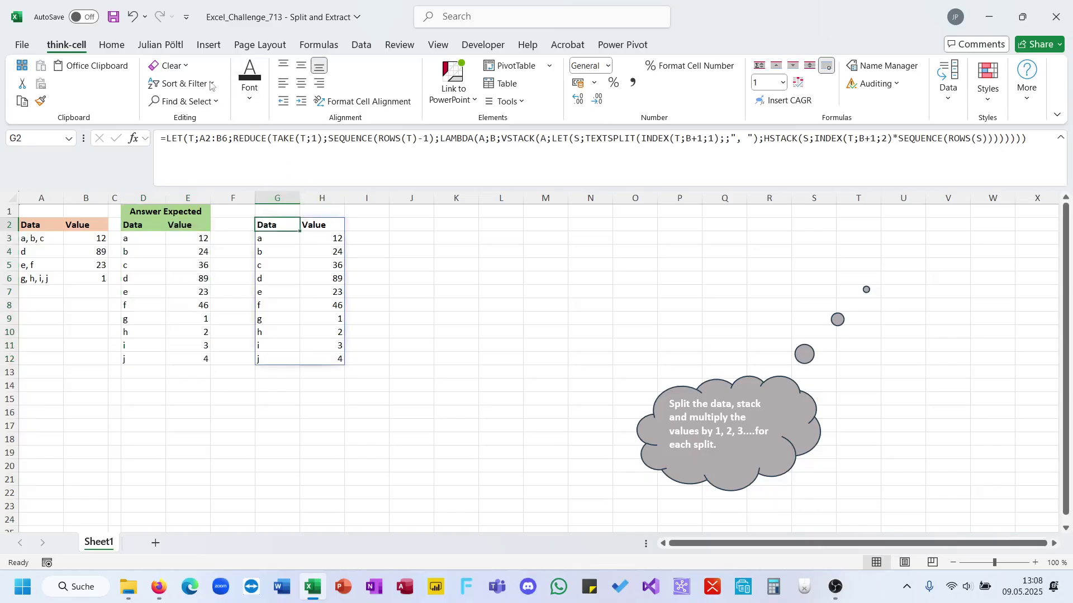
Review the REDUCE and TEXTSPLIT parts of G2's formula, leaving it unedited
click(161, 45)
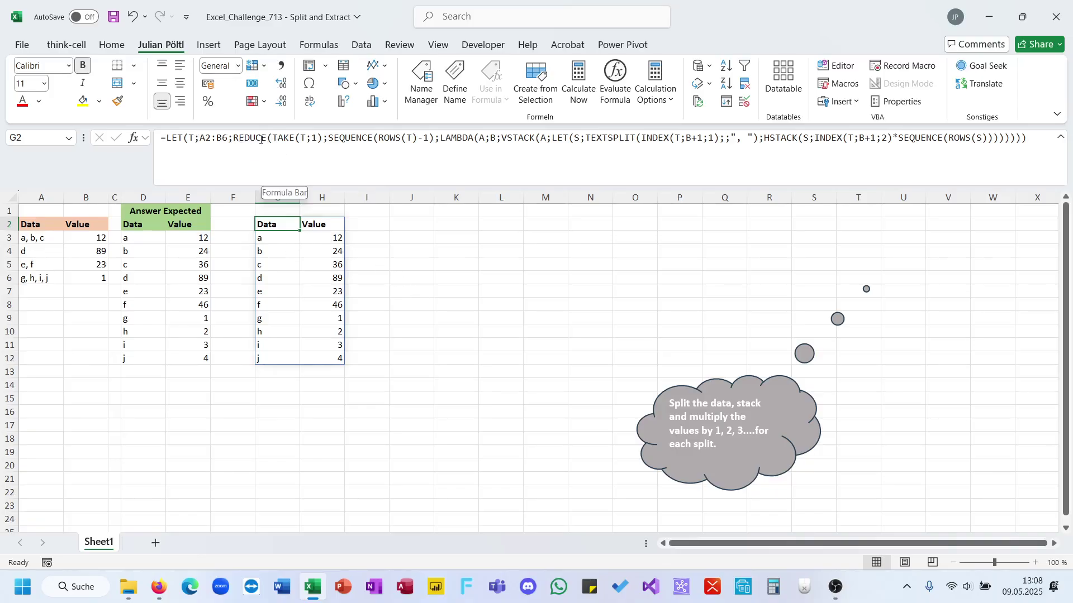
drag(233, 139, 356, 141)
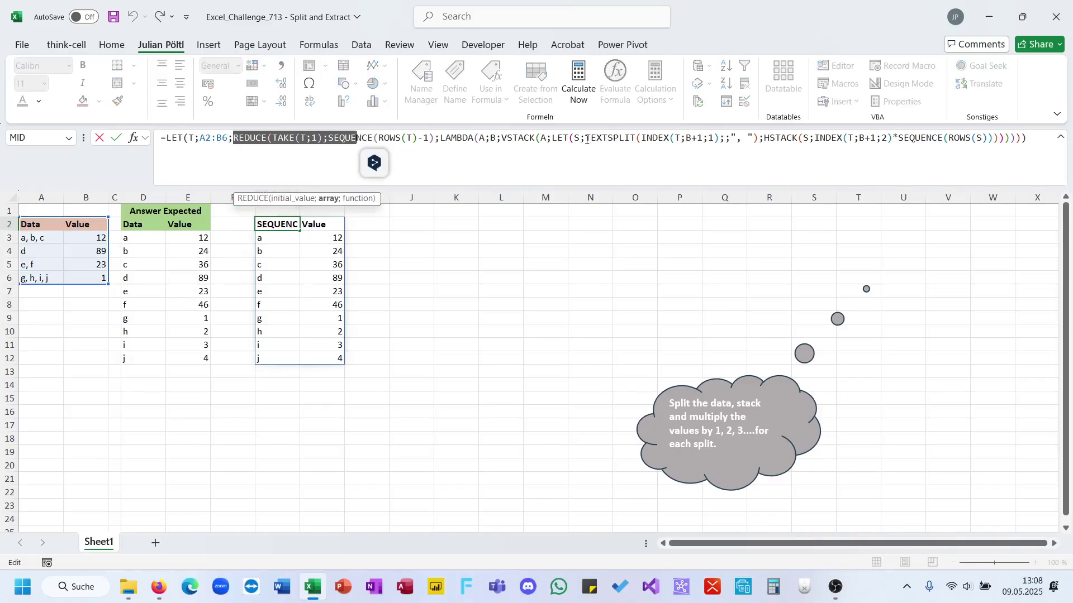
drag(585, 140, 759, 142)
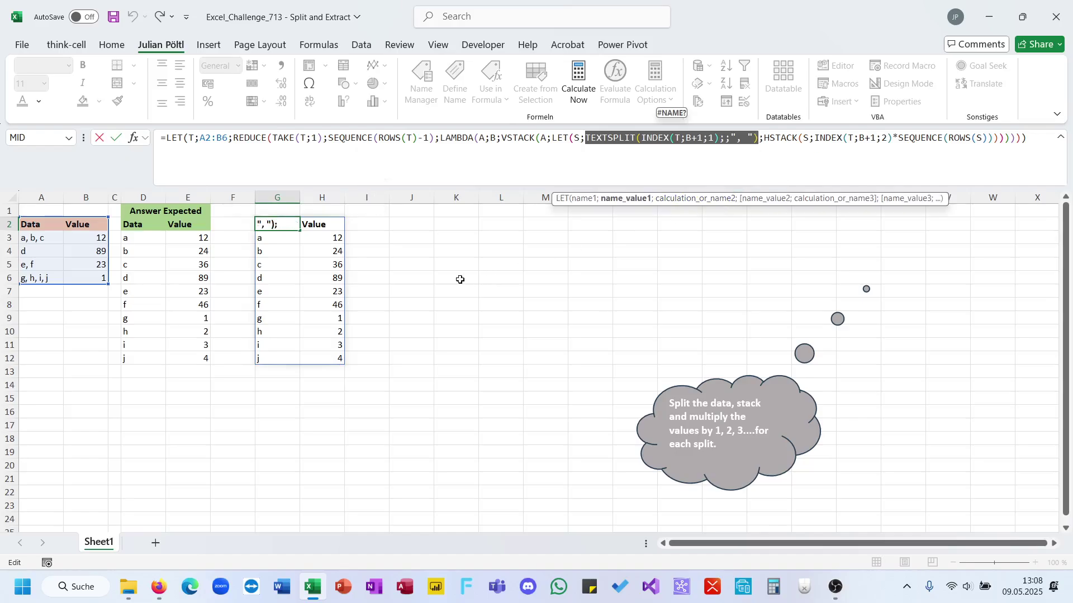
key(Escape)
Switch to the LinkedIn challenge post in Firefox and examine the LET and REDUCE formulas posted in the comments
click(159, 587)
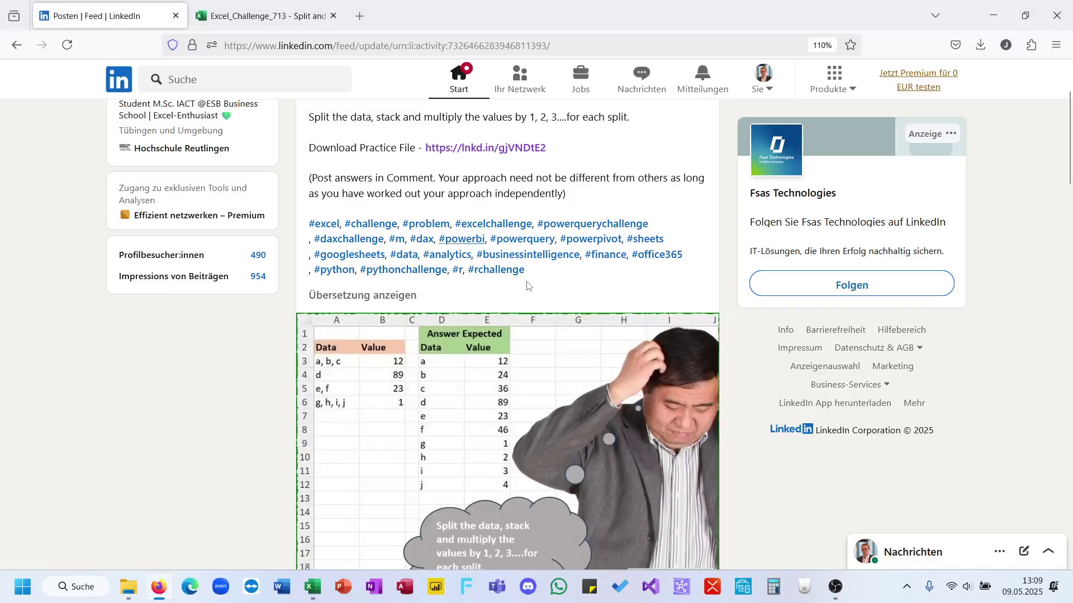
scroll(528, 285, down, 10)
scroll(553, 316, down, 4)
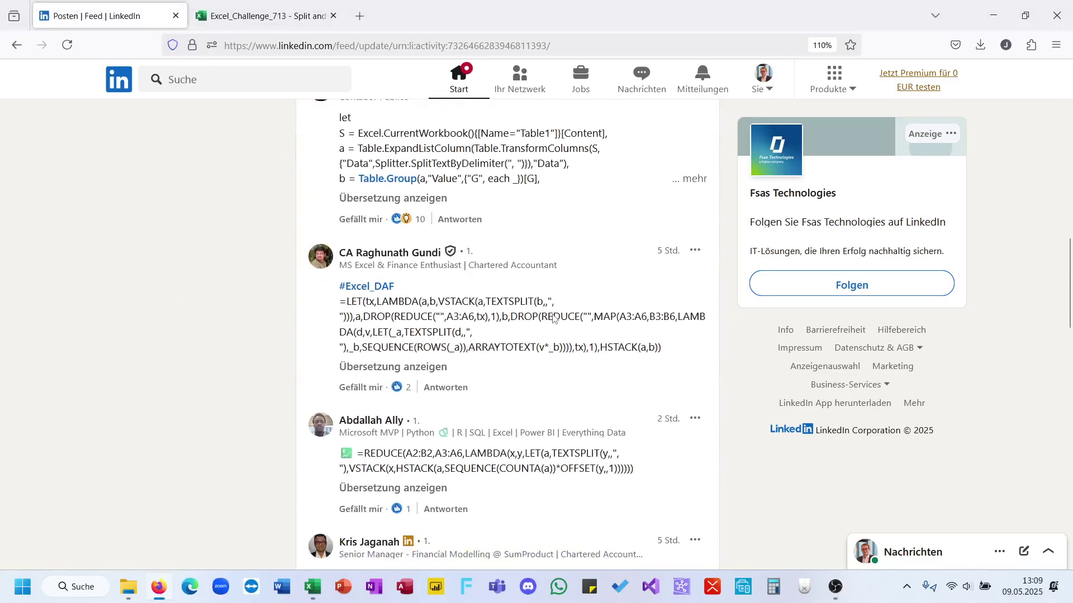
triple_click(425, 332)
click(426, 332)
scroll(453, 324, down, 1)
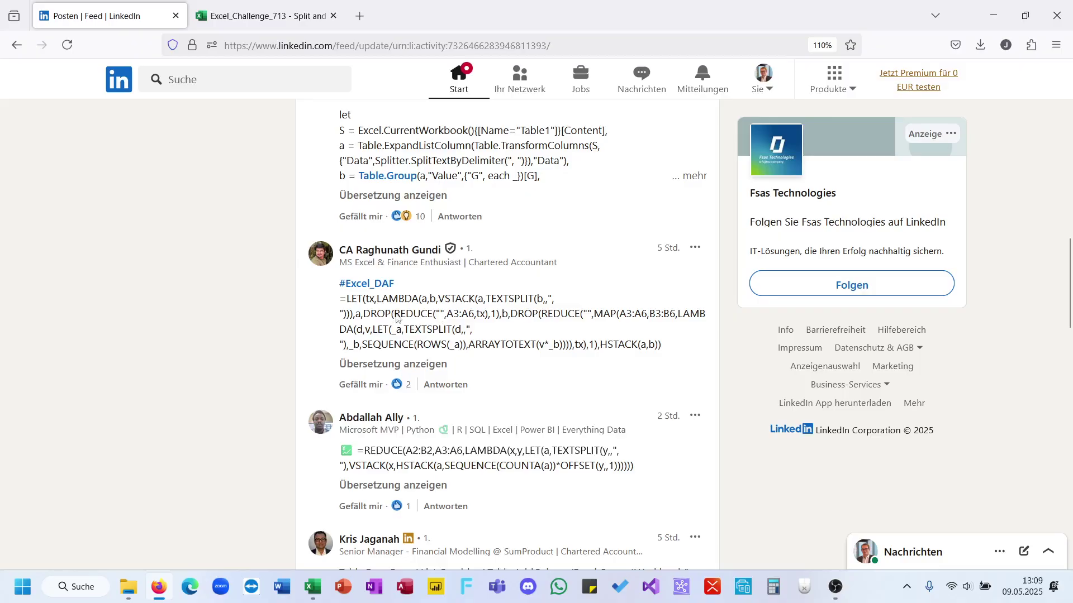
scroll(416, 320, down, 2)
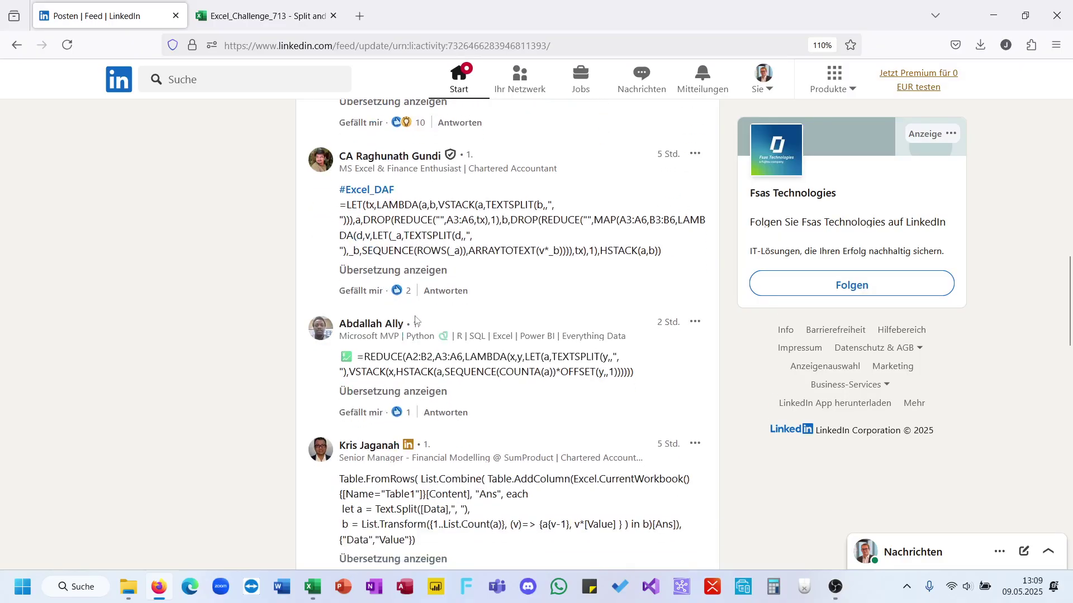
triple_click(386, 351)
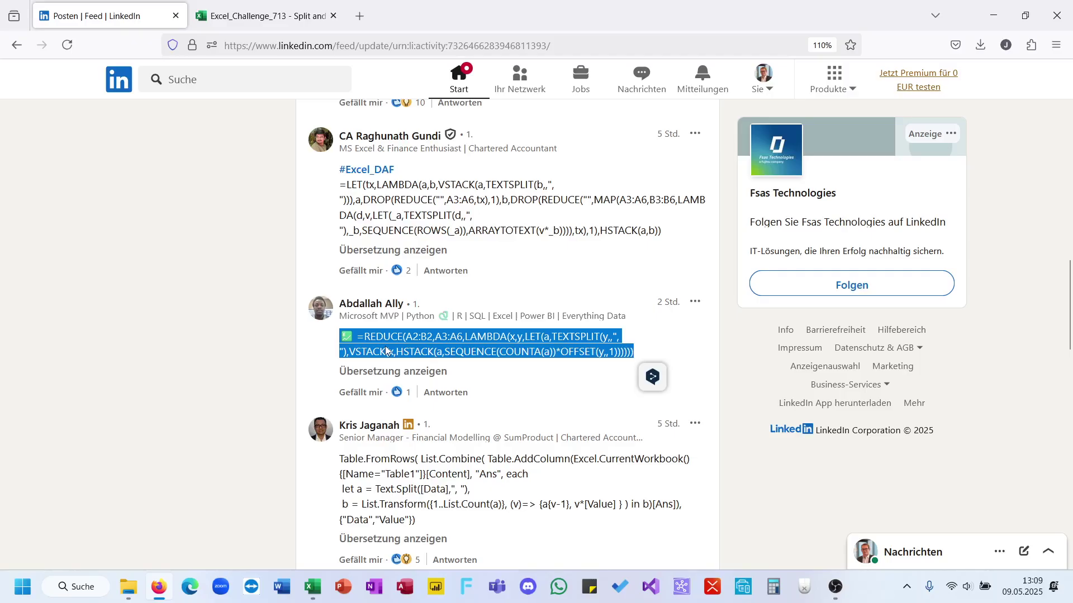
Examine the remaining solution comments, expanding the truncated LET formula that counts commas with SUBSTITUTE and loading further comments
scroll(387, 351, down, 10)
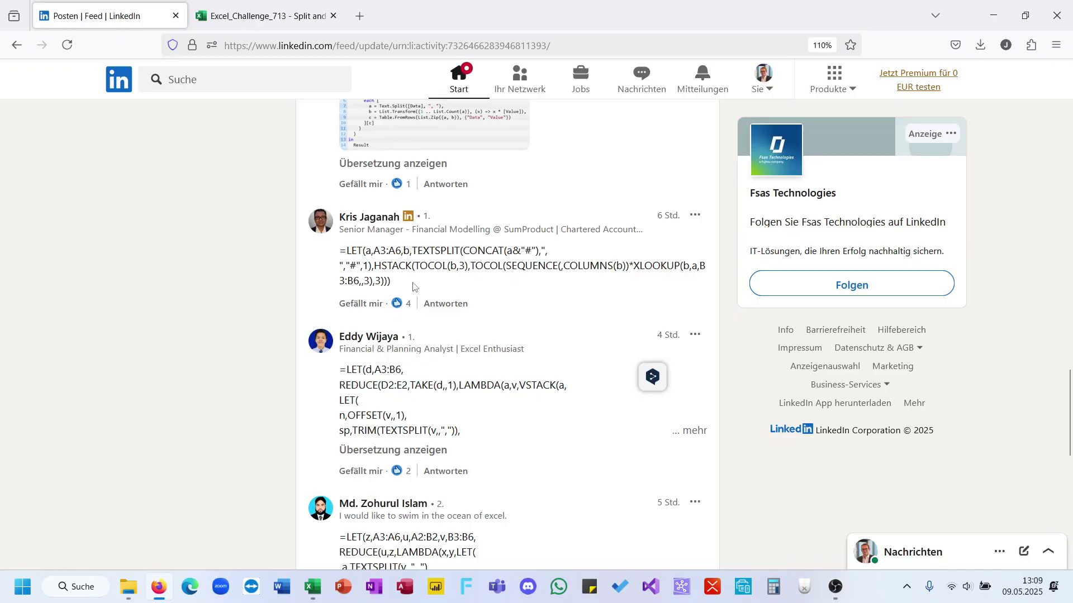
scroll(414, 287, down, 5)
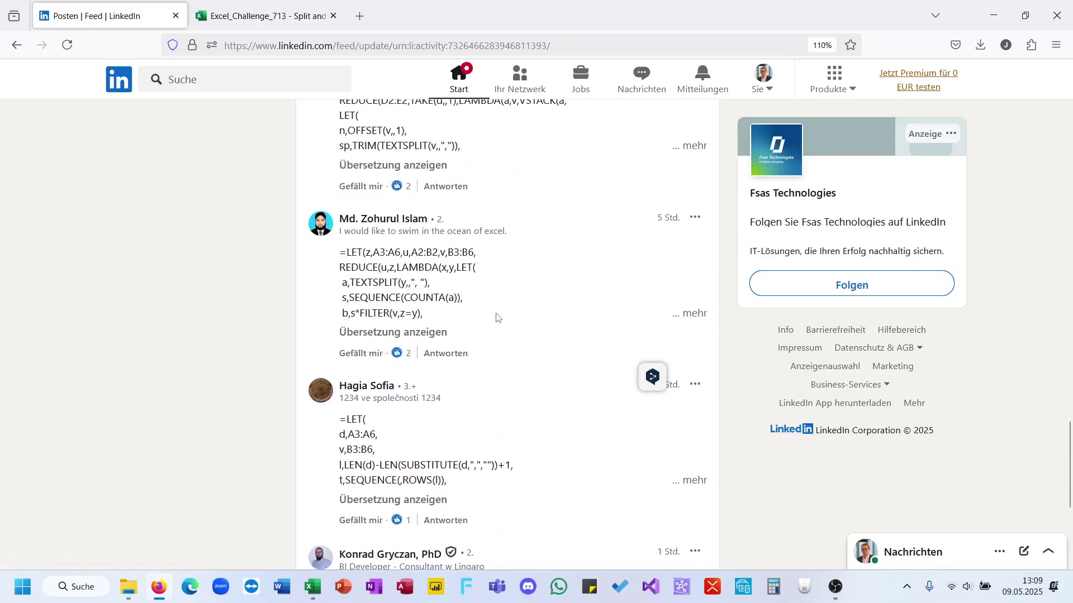
scroll(496, 317, down, 2)
click(693, 347)
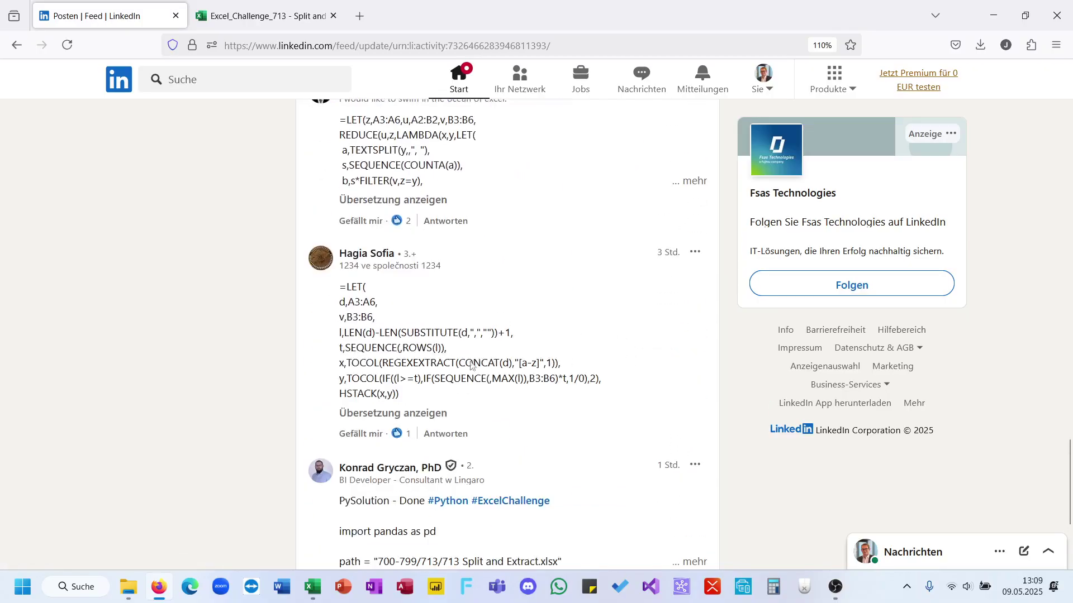
scroll(471, 365, down, 4)
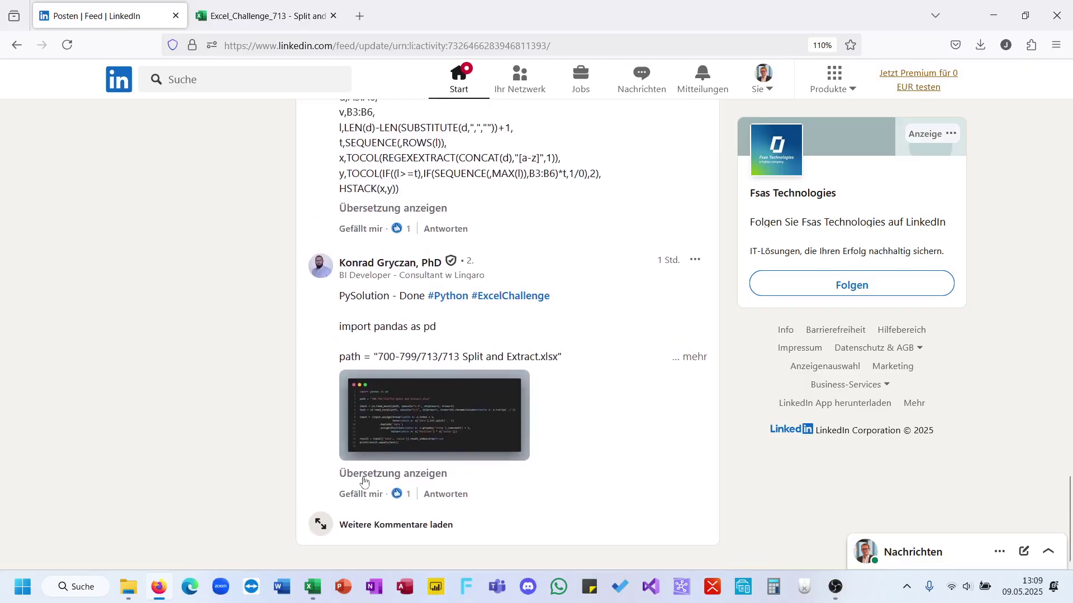
click(355, 525)
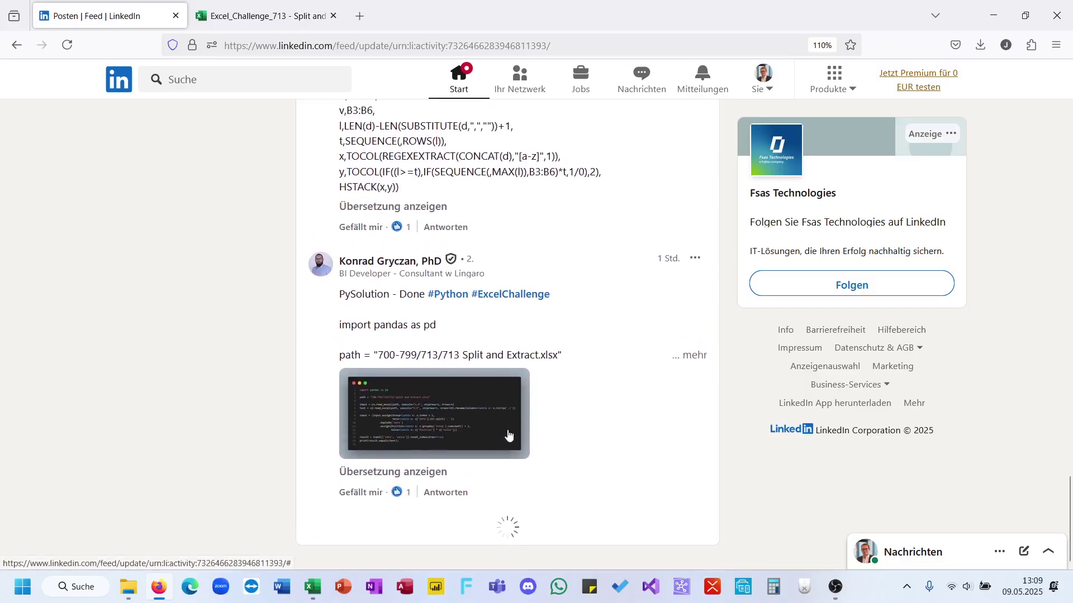
scroll(508, 436, up, 12)
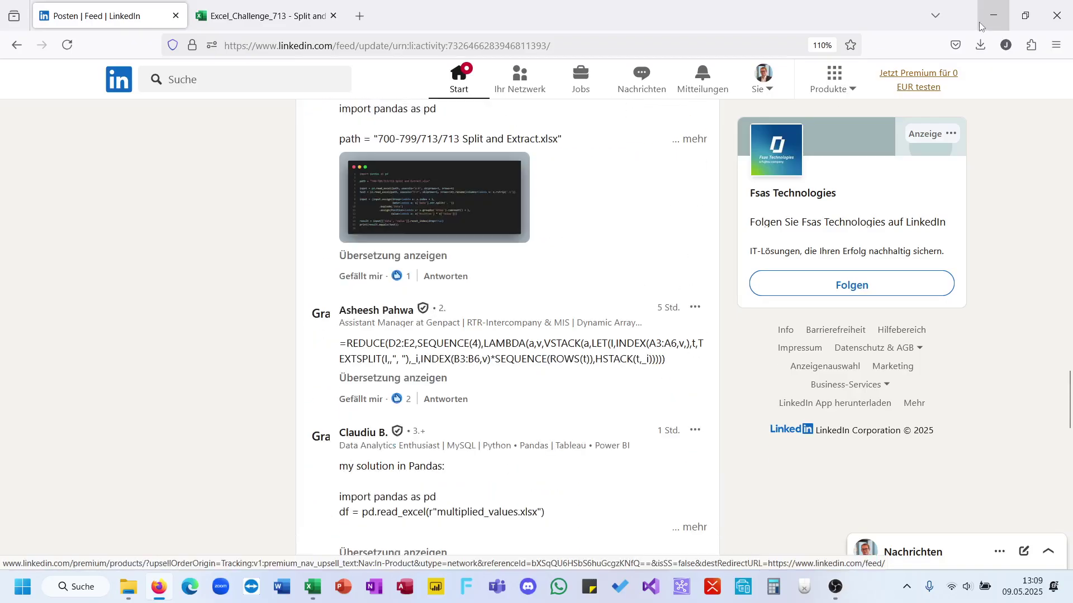
scroll(629, 239, up, 10)
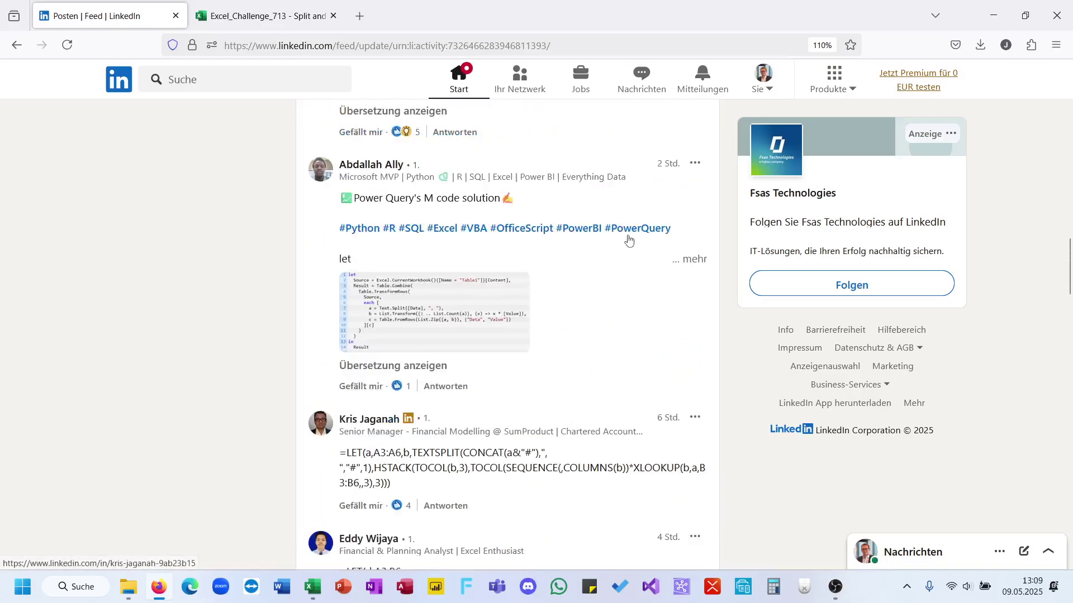
scroll(629, 240, up, 4)
click(835, 587)
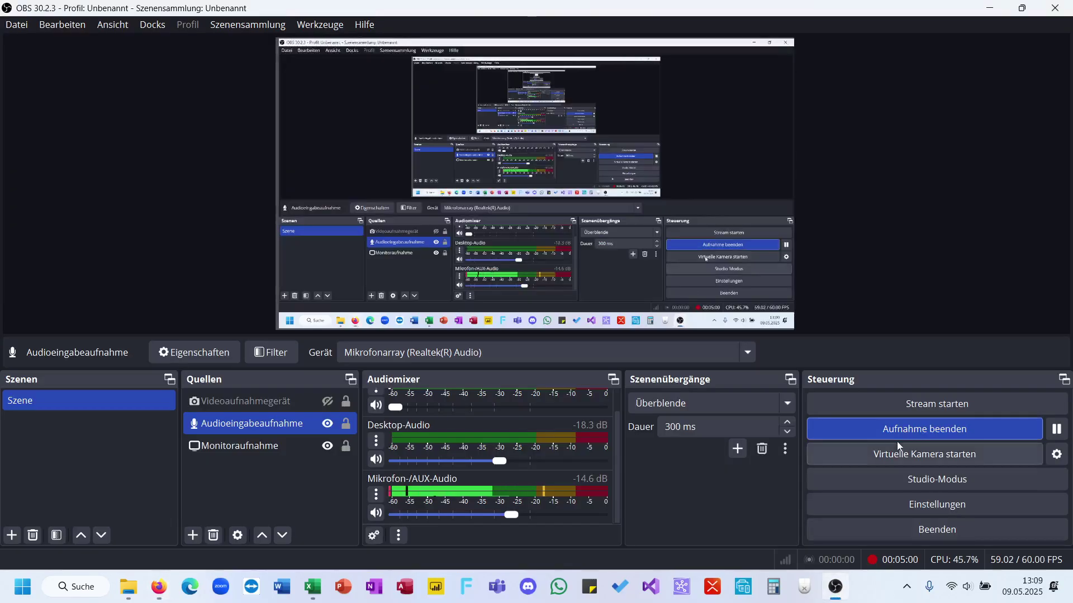